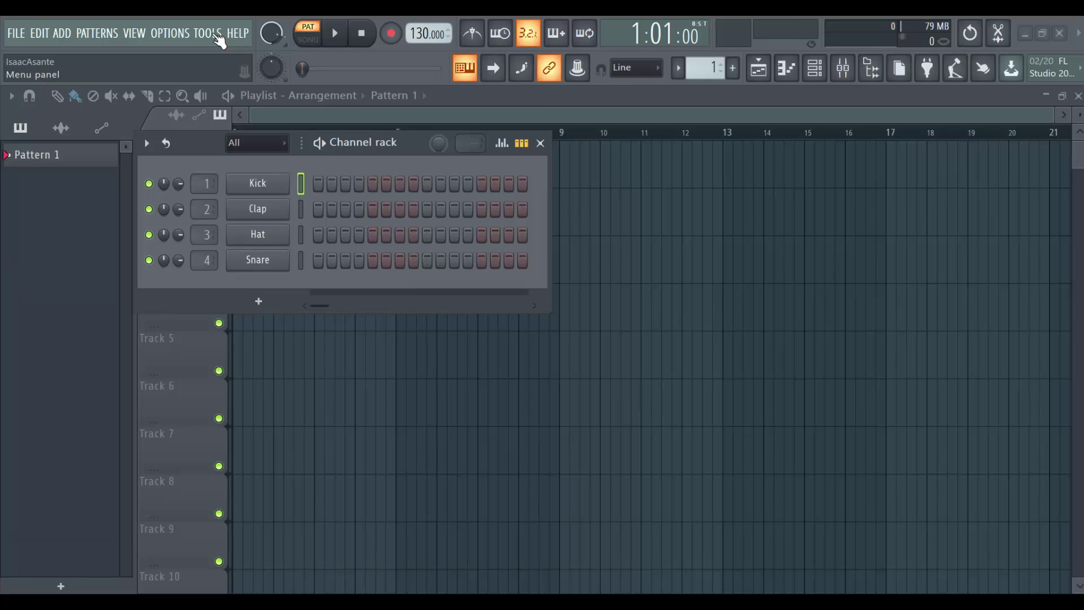
# Step: Bring up the Options menu to reach the Audio settings entry
pyautogui.click(244, 36)
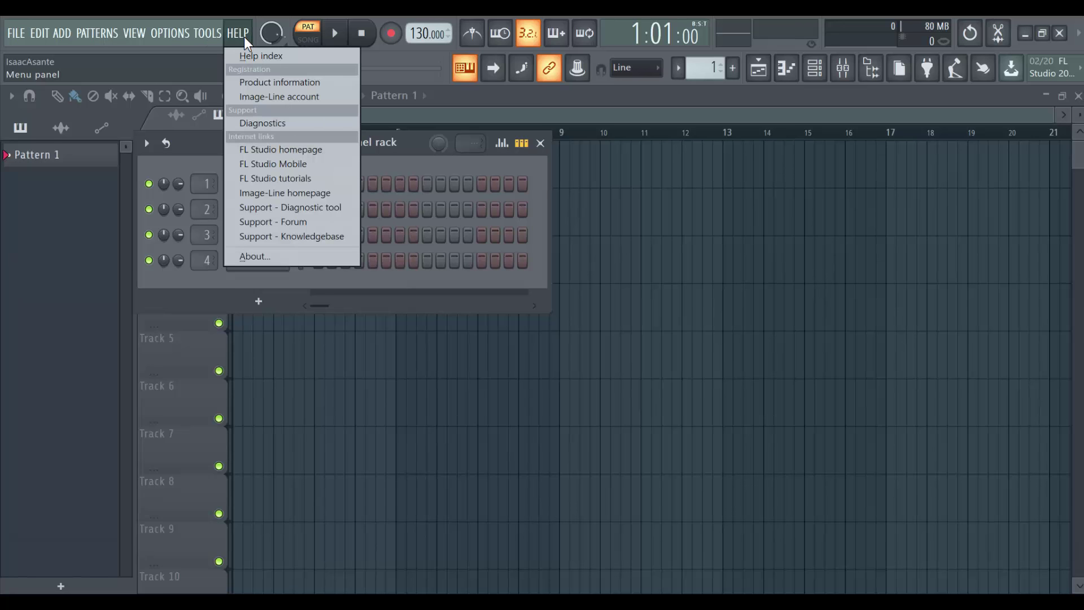
pyautogui.click(244, 36)
pyautogui.click(244, 36)
pyautogui.moveTo(184, 35)
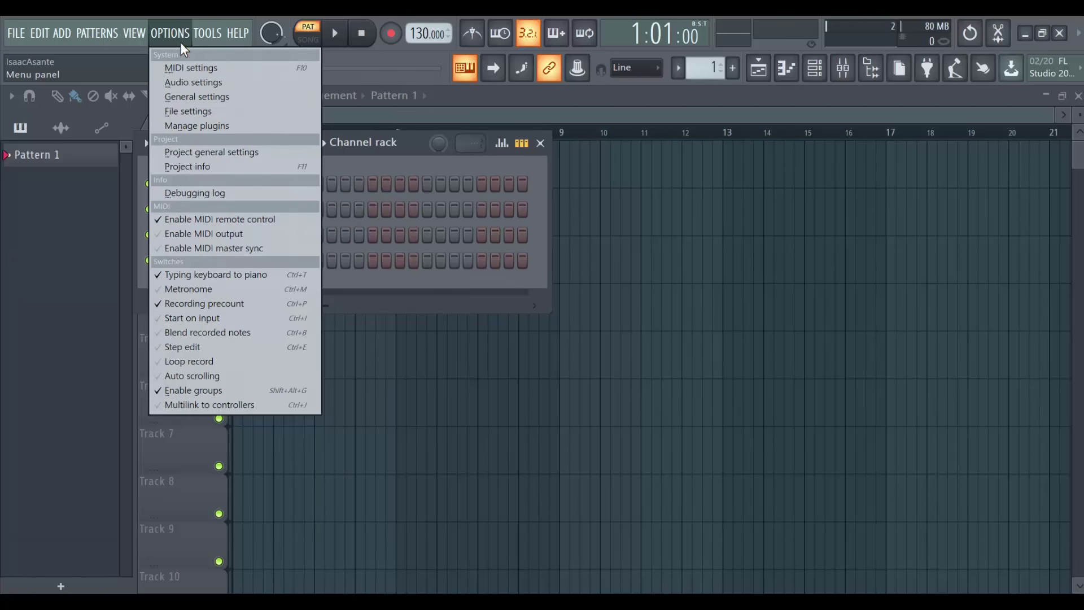
pyautogui.click(184, 80)
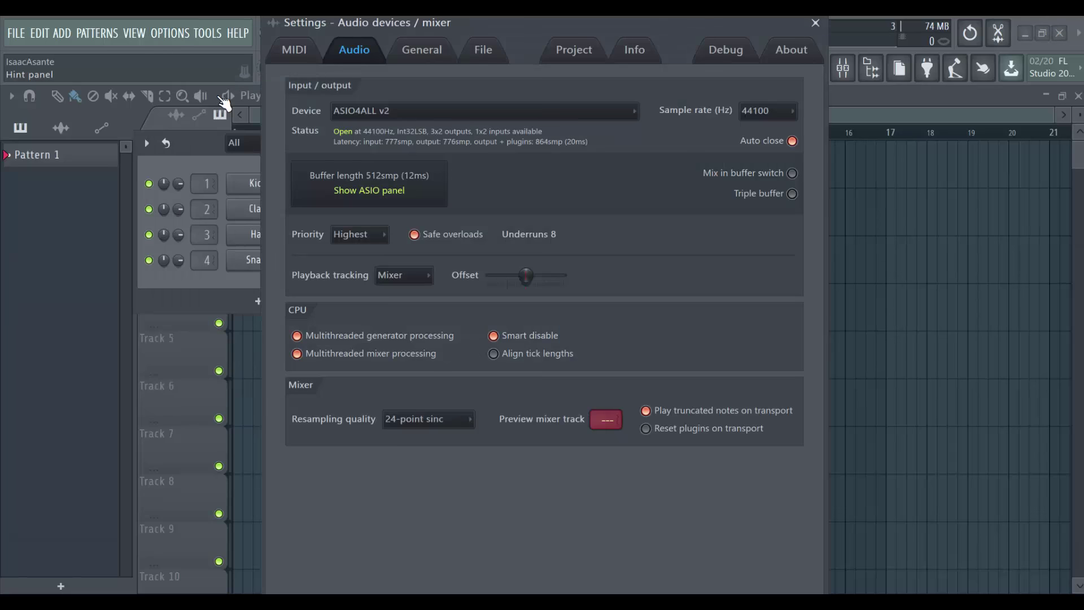
pyautogui.click(402, 111)
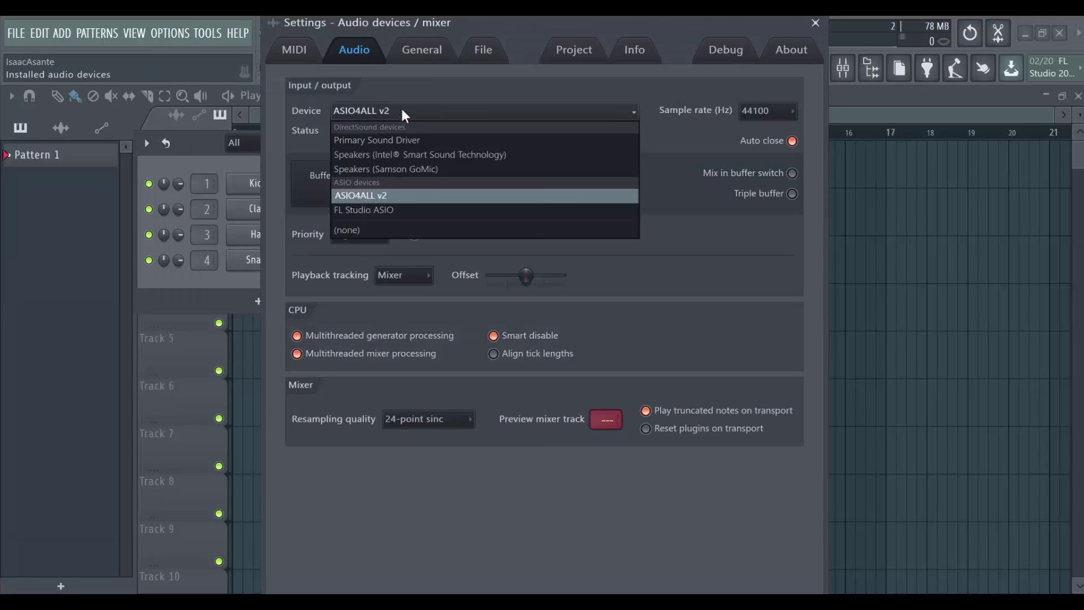
pyautogui.click(404, 210)
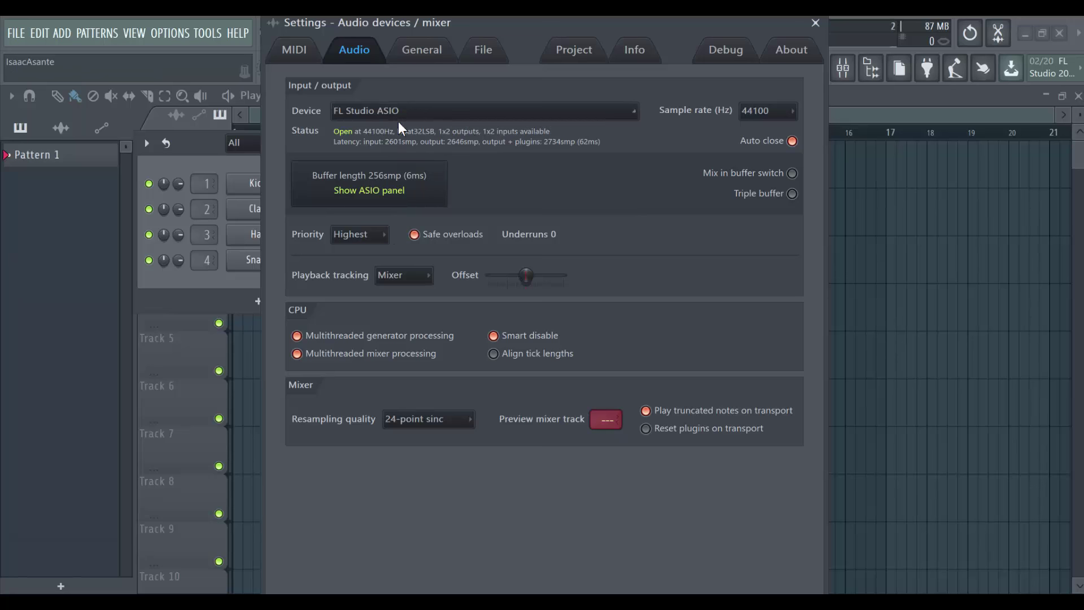
pyautogui.click(370, 188)
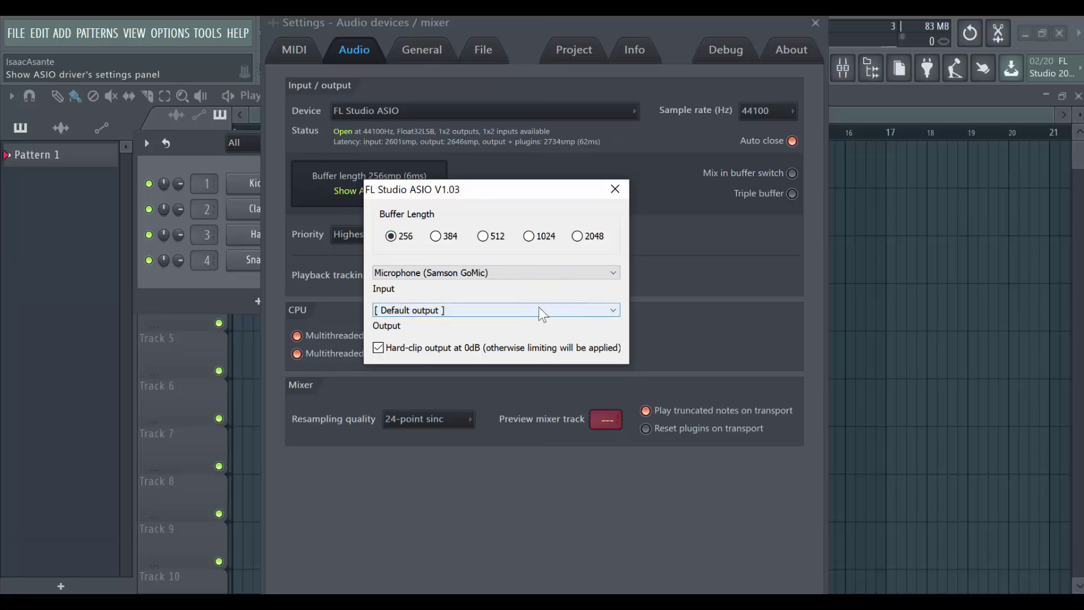
pyautogui.click(615, 189)
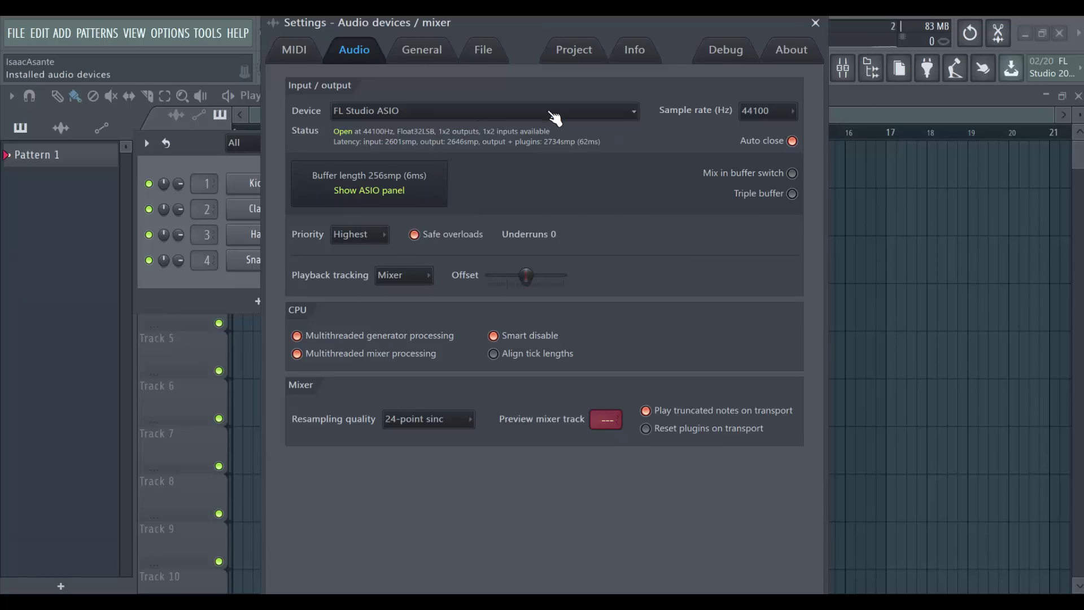
pyautogui.click(497, 122)
pyautogui.click(413, 191)
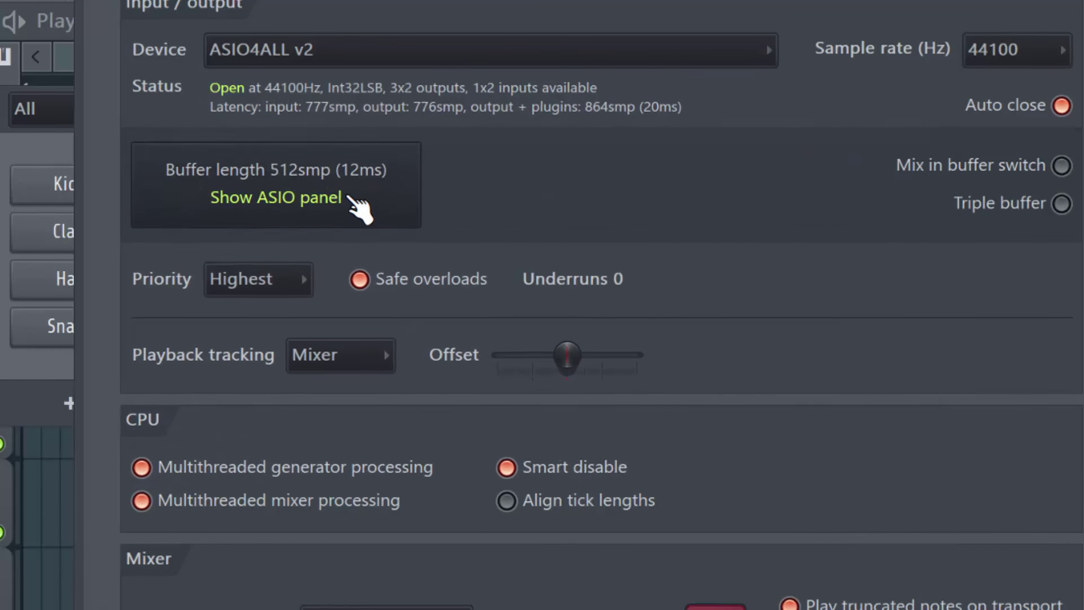
# Step: Open the ASIO4ALL panel, collapse the Intel and Samson GoMic device entries, and switch to simple view
pyautogui.click(350, 199)
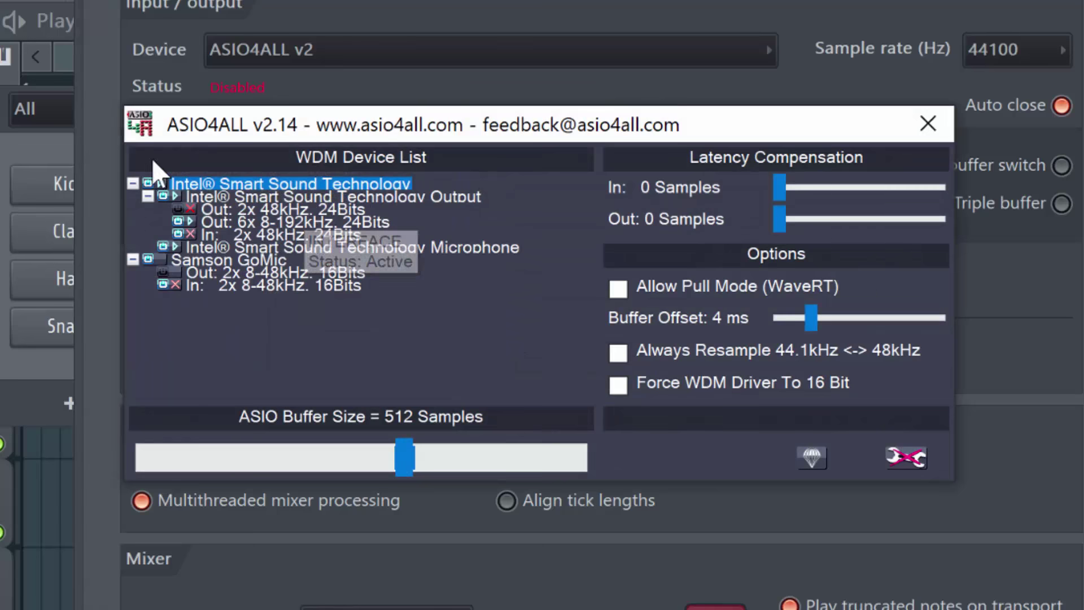
pyautogui.click(133, 184)
pyautogui.click(132, 197)
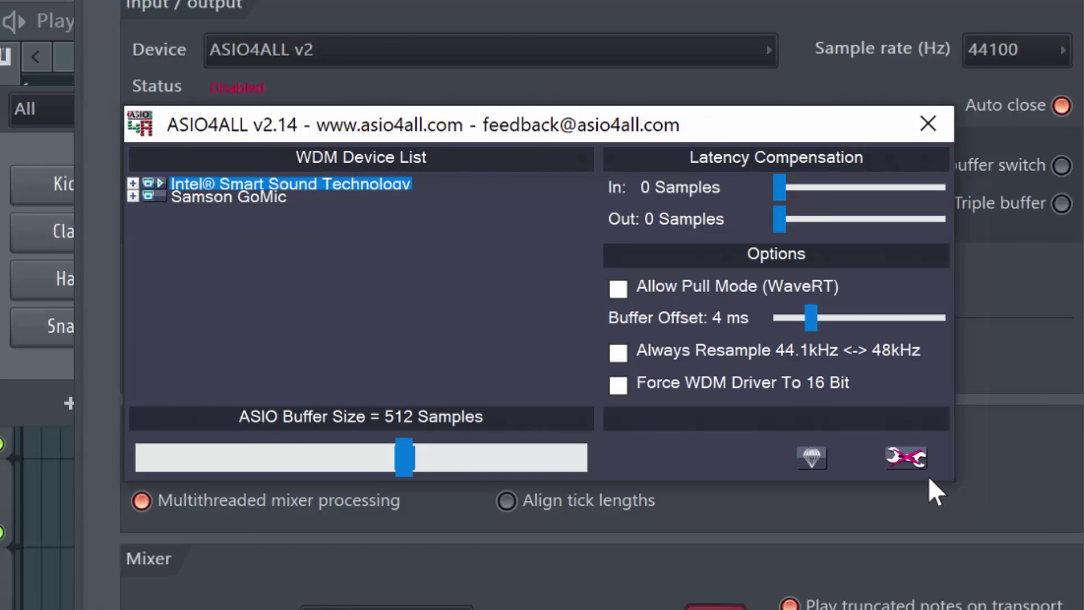
pyautogui.click(906, 457)
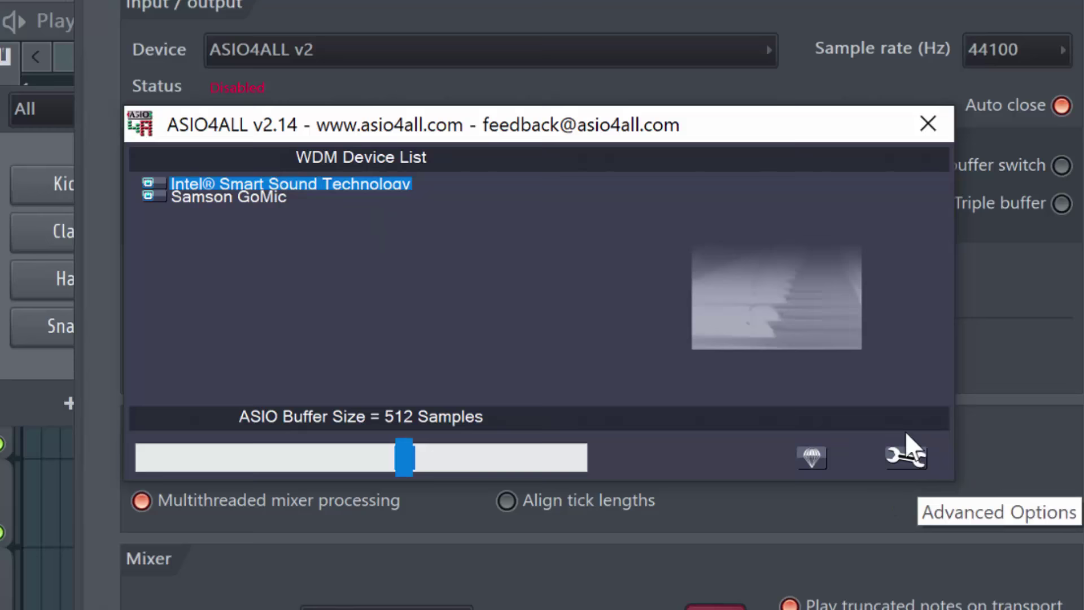
pyautogui.moveTo(505, 128); pyautogui.dragTo(520, 137)
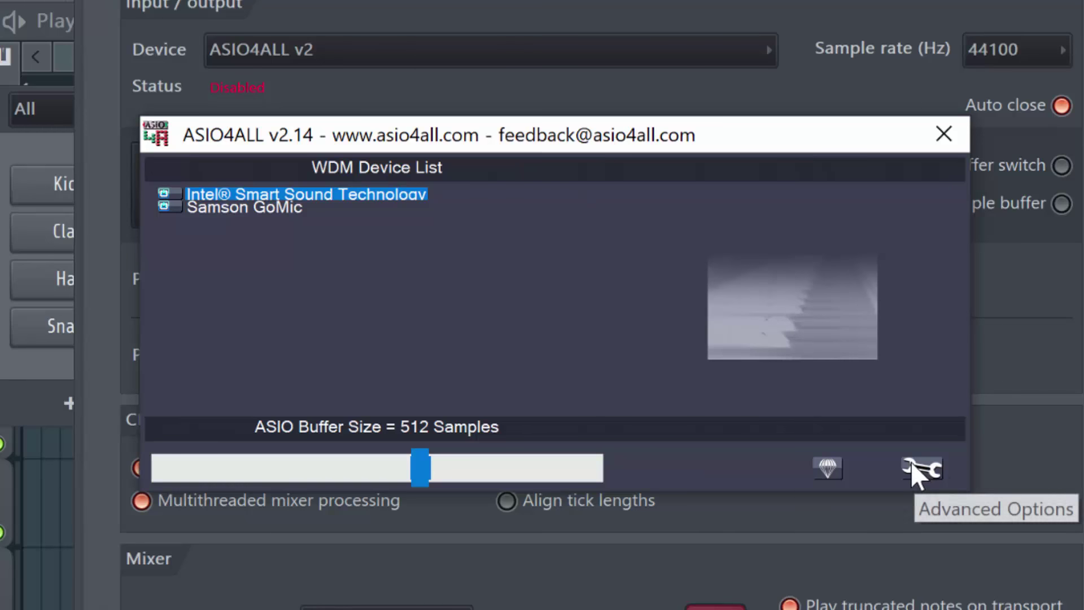
# Step: Switch ASIO4ALL to advanced view and expand Intel Smart Sound Technology and Samson GoMic to inspect their pins
pyautogui.click(924, 467)
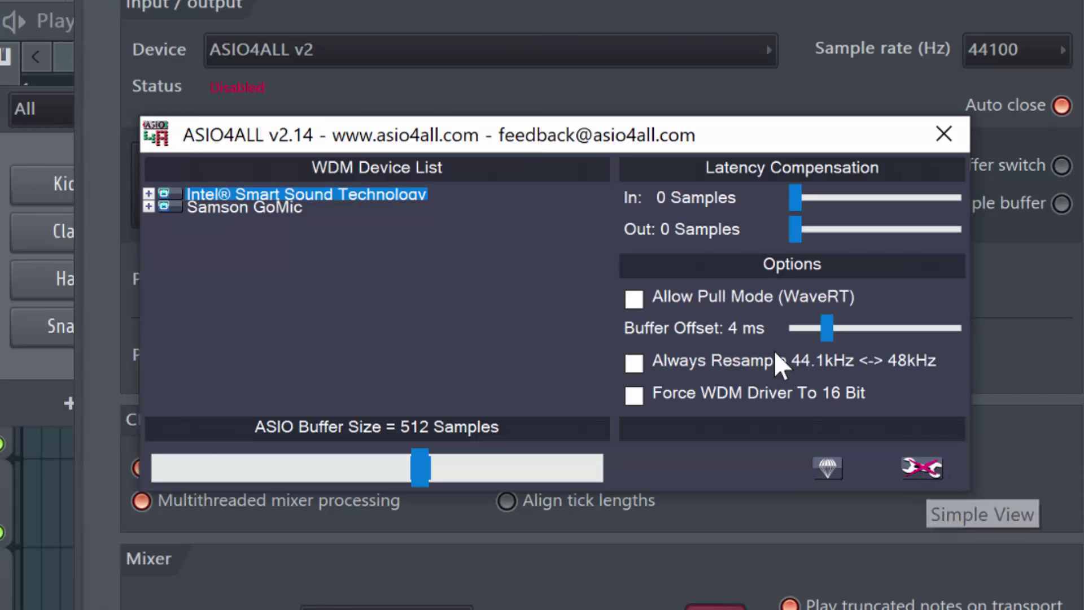
pyautogui.click(149, 193)
pyautogui.click(148, 270)
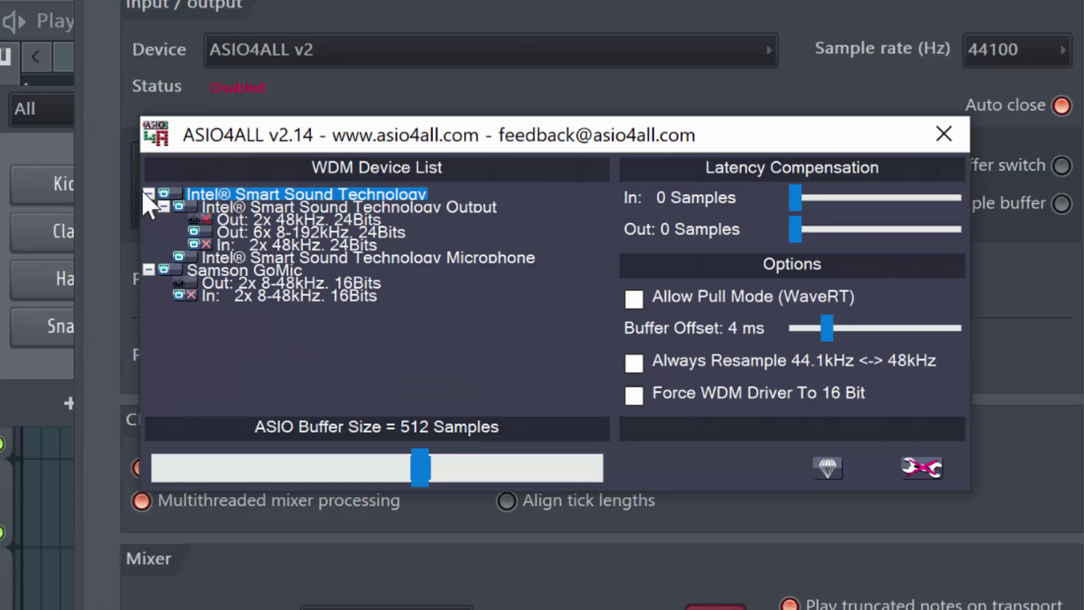
pyautogui.moveTo(183, 220)
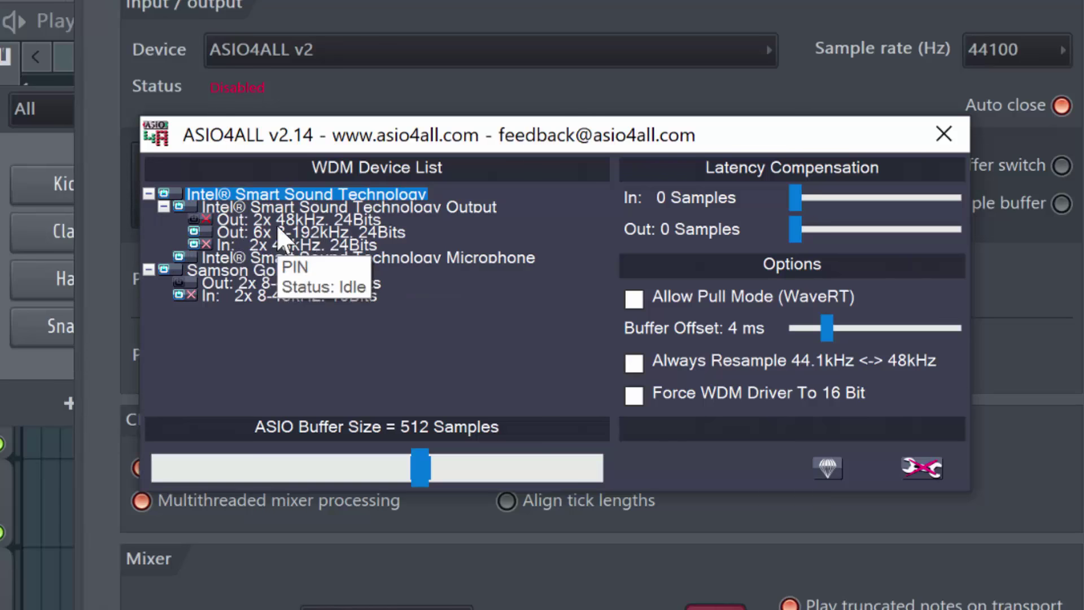
pyautogui.moveTo(235, 214)
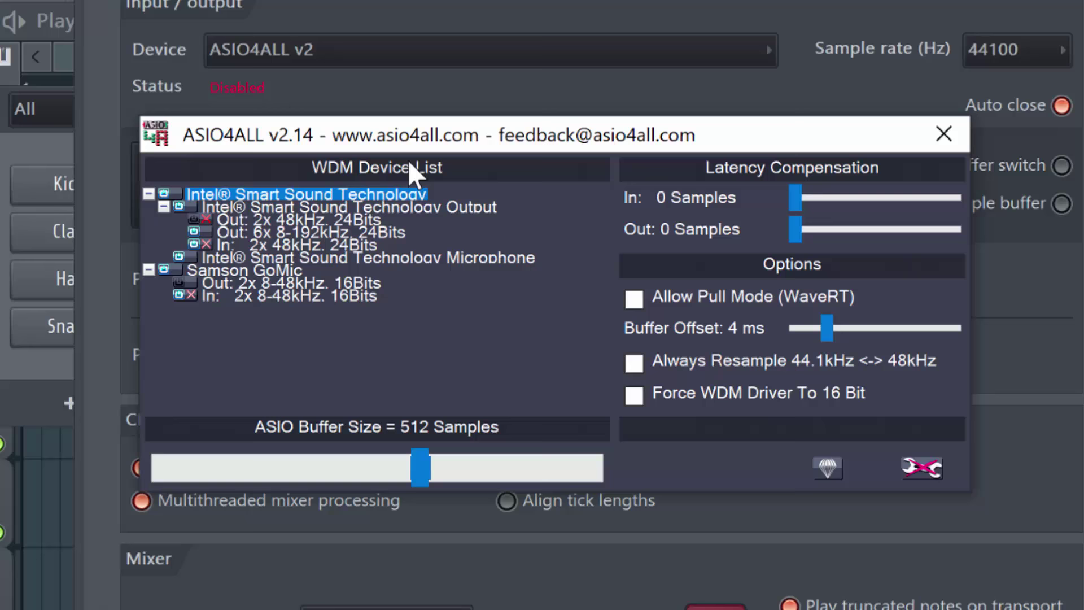
pyautogui.moveTo(368, 203)
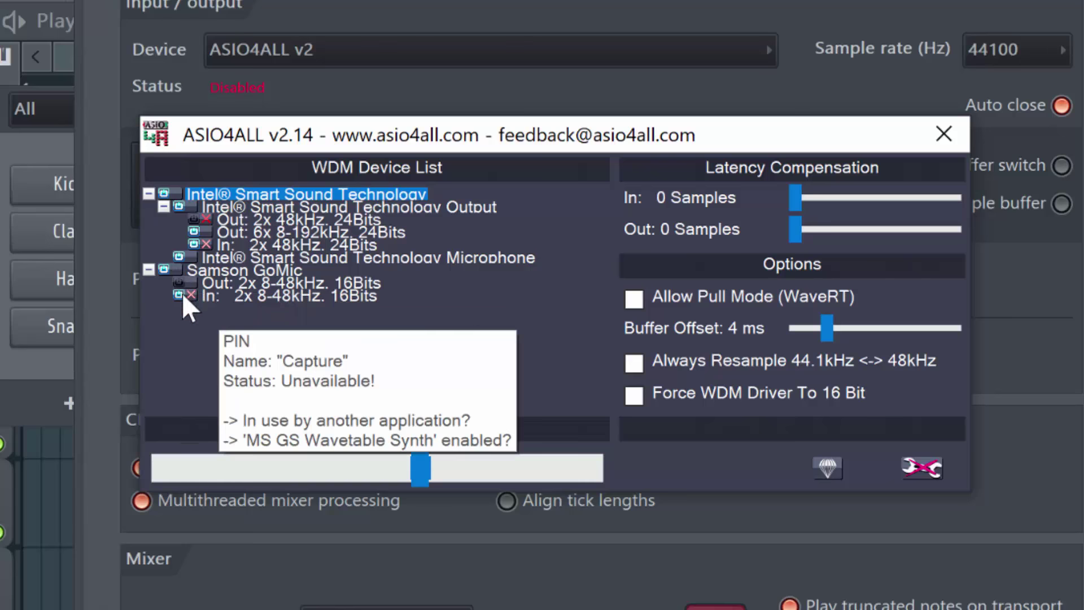
pyautogui.moveTo(181, 298)
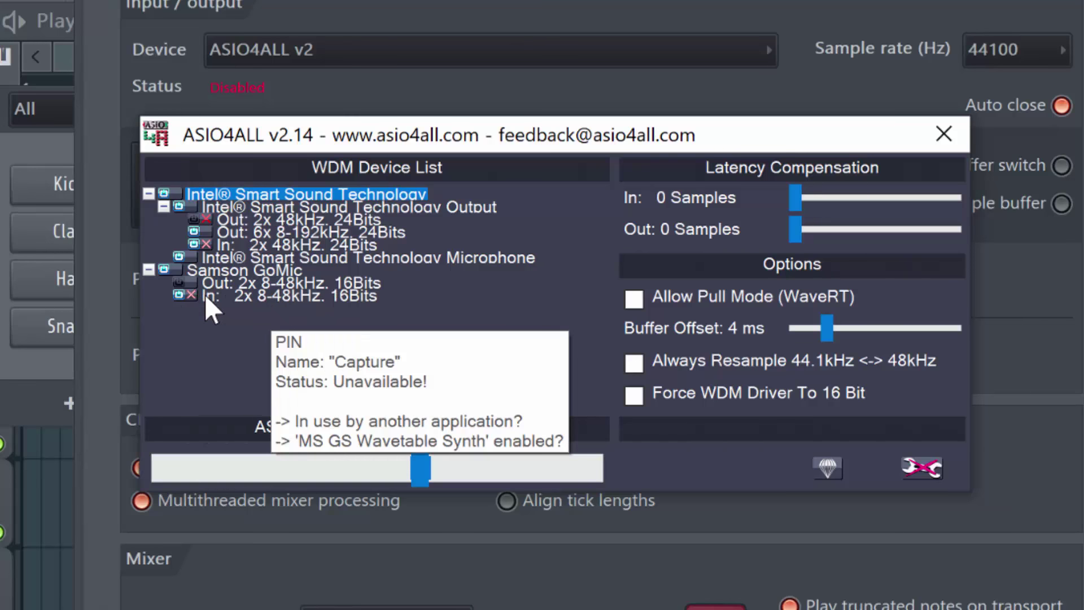
pyautogui.moveTo(218, 271)
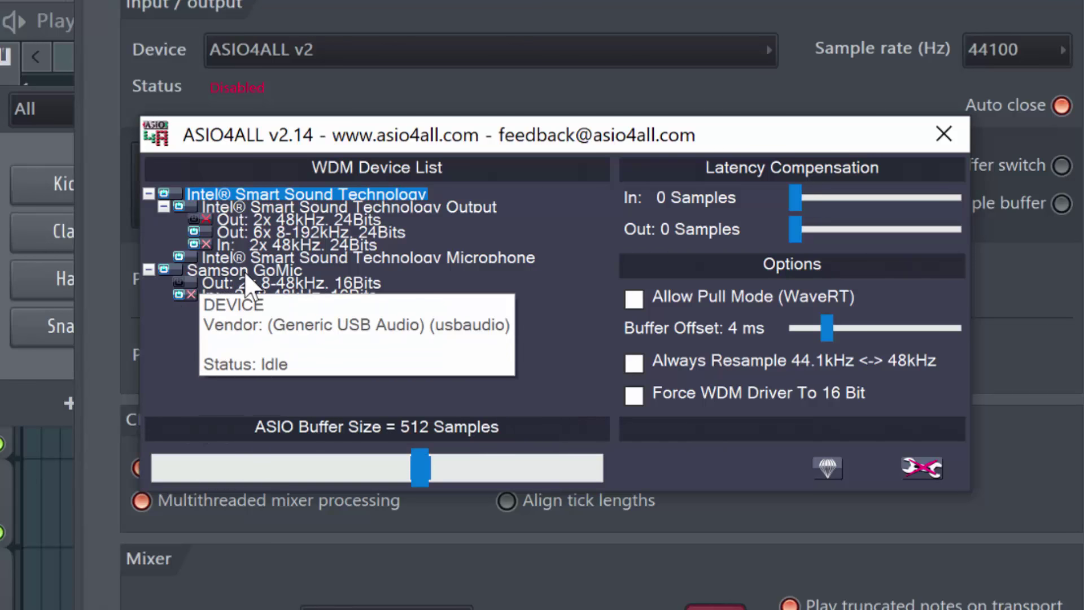
pyautogui.moveTo(236, 291)
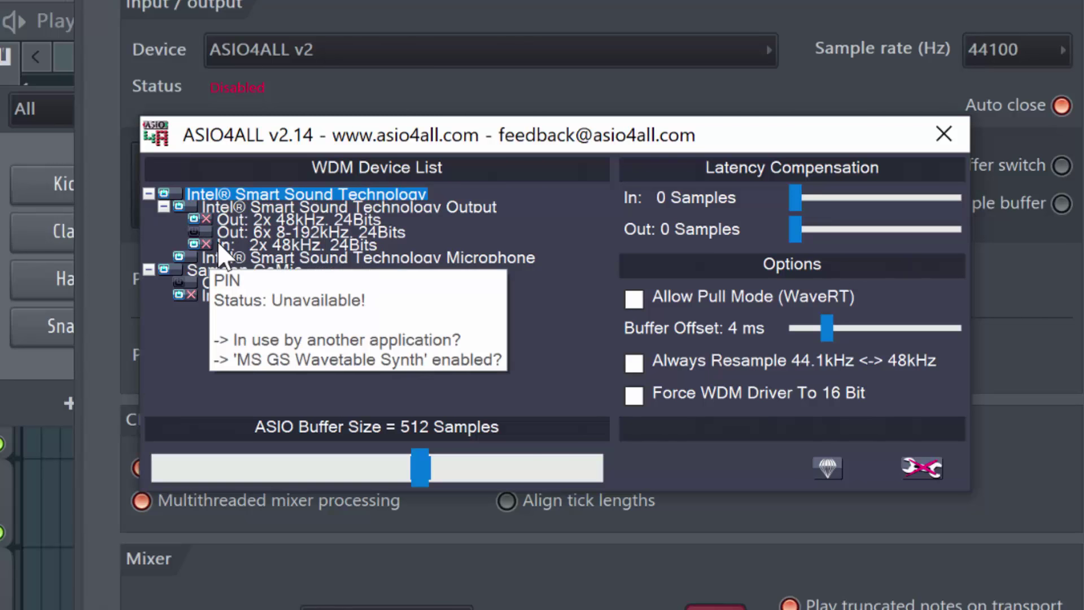
pyautogui.click(192, 232)
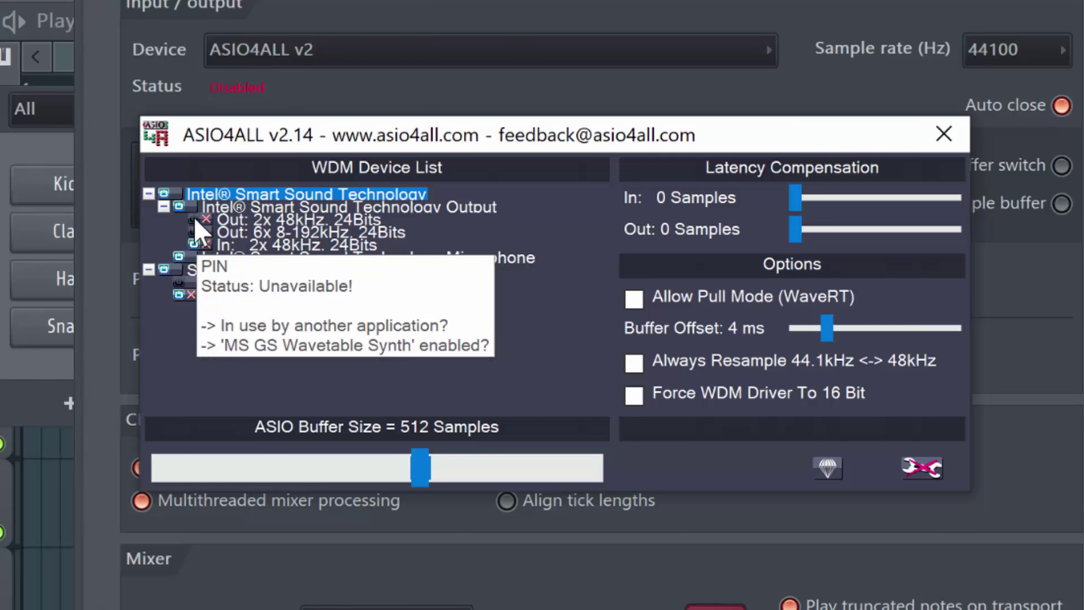
pyautogui.click(194, 218)
pyautogui.click(195, 235)
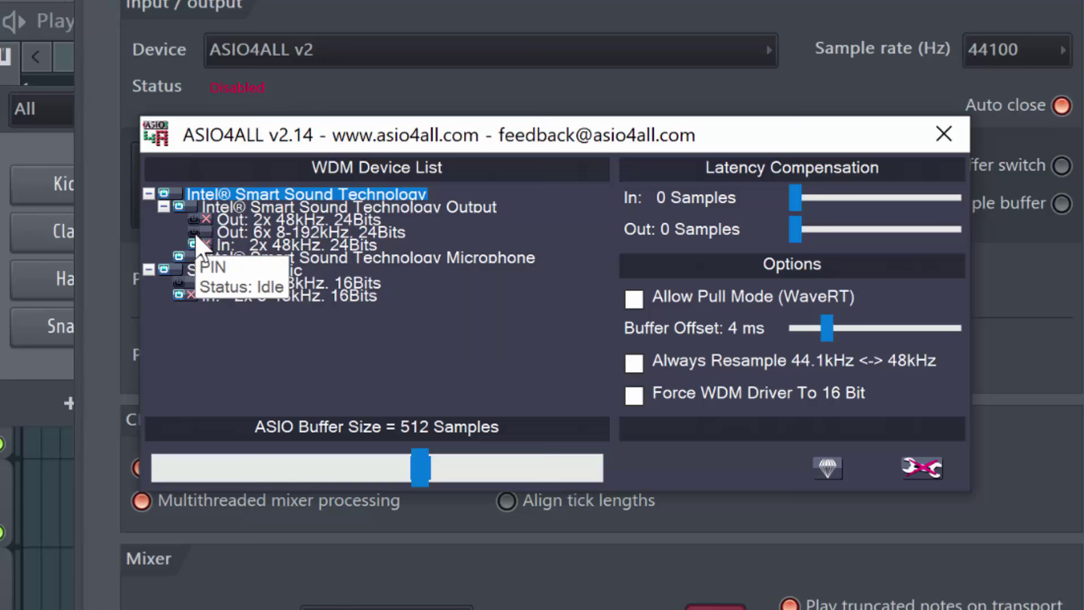
pyautogui.click(194, 219)
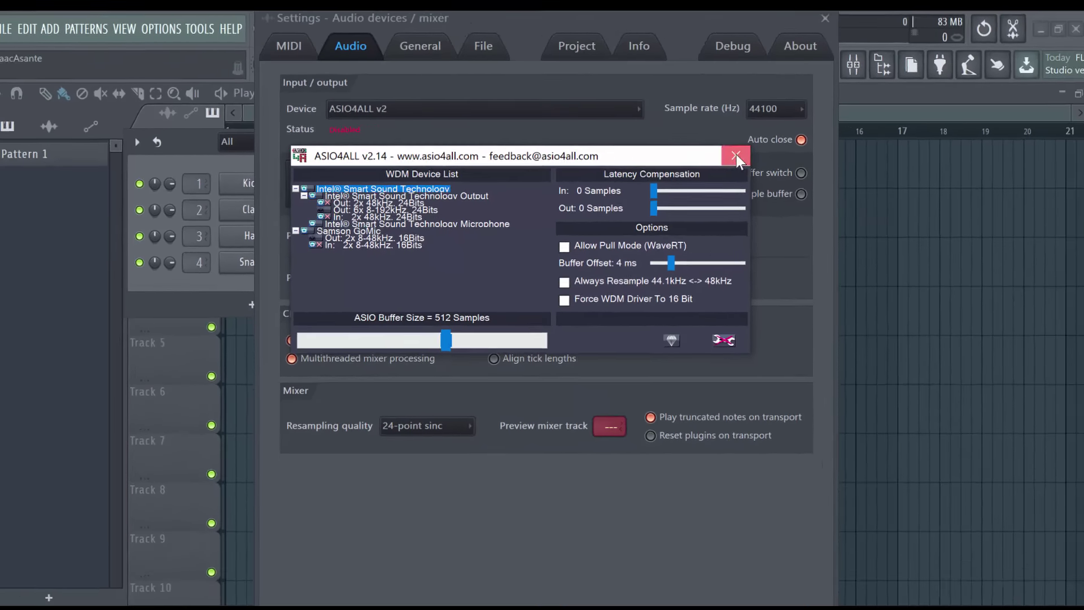
# Step: Close the ASIO4ALL driver panel and then the Audio settings window
pyautogui.click(736, 155)
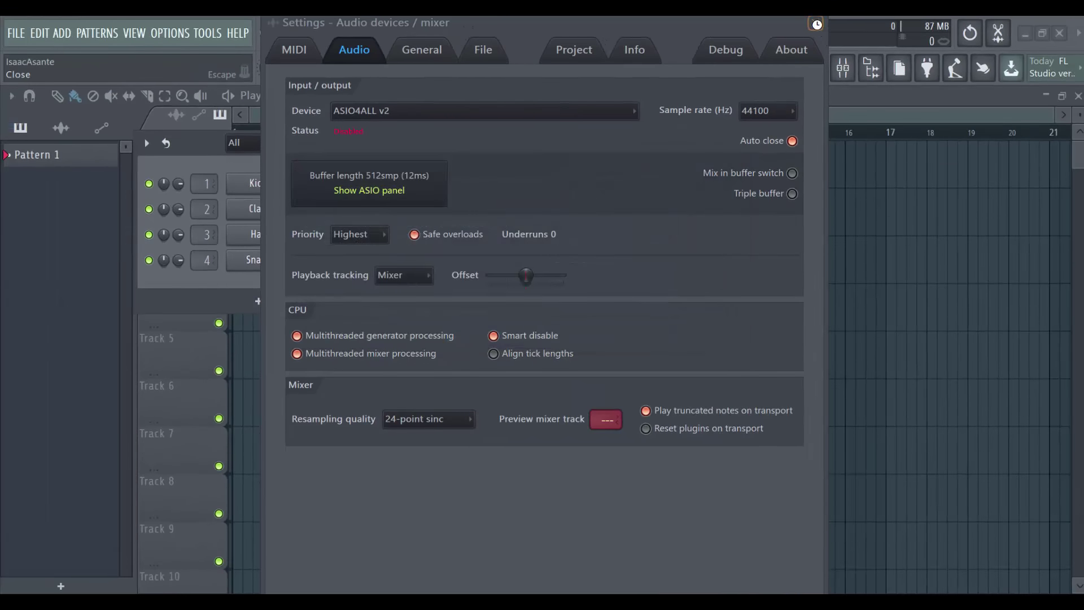
pyautogui.click(817, 23)
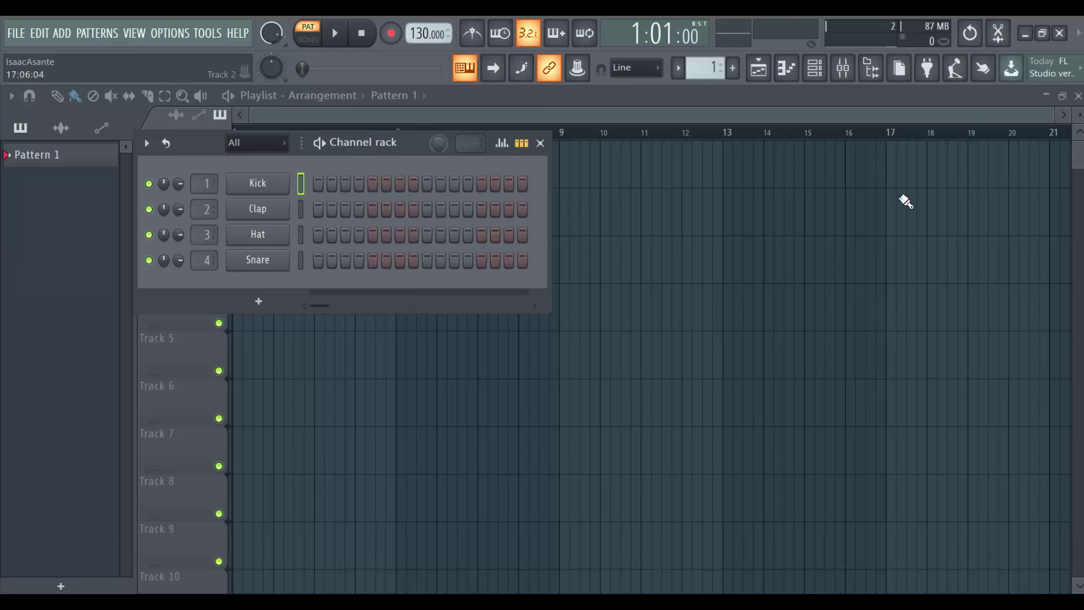
# Step: Reopen Options > Audio settings and show the ASIO4ALL v2.14 control panel
pyautogui.click(209, 33)
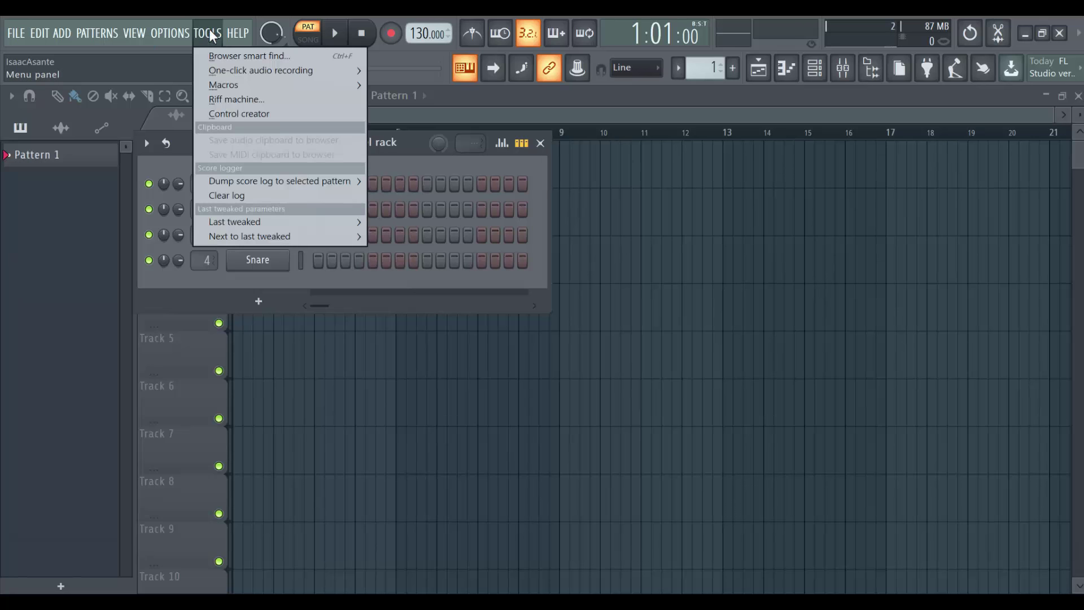
pyautogui.moveTo(173, 29)
pyautogui.click(186, 81)
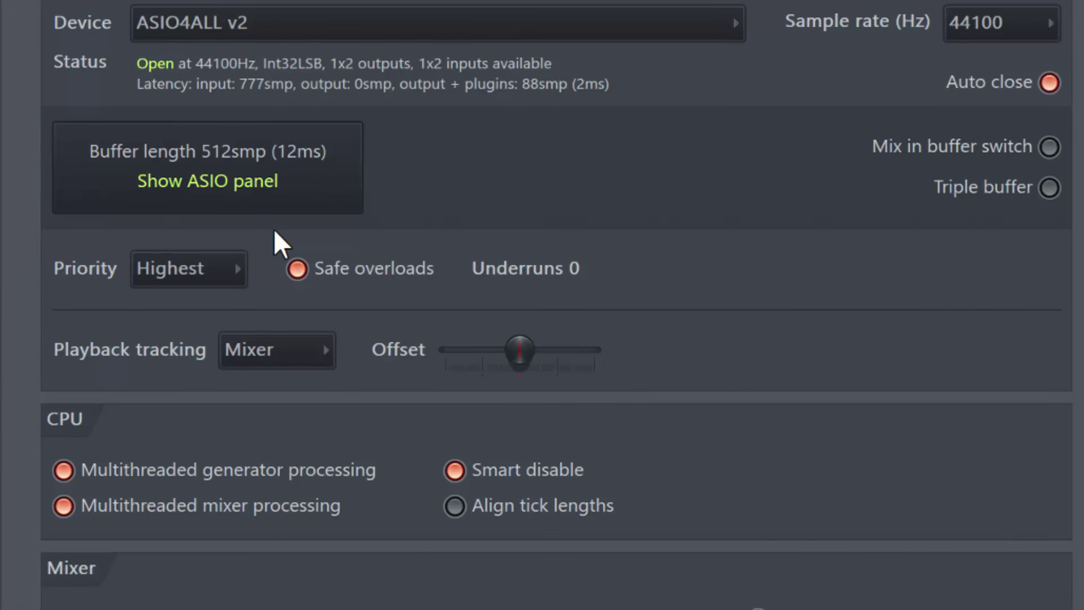
pyautogui.click(305, 183)
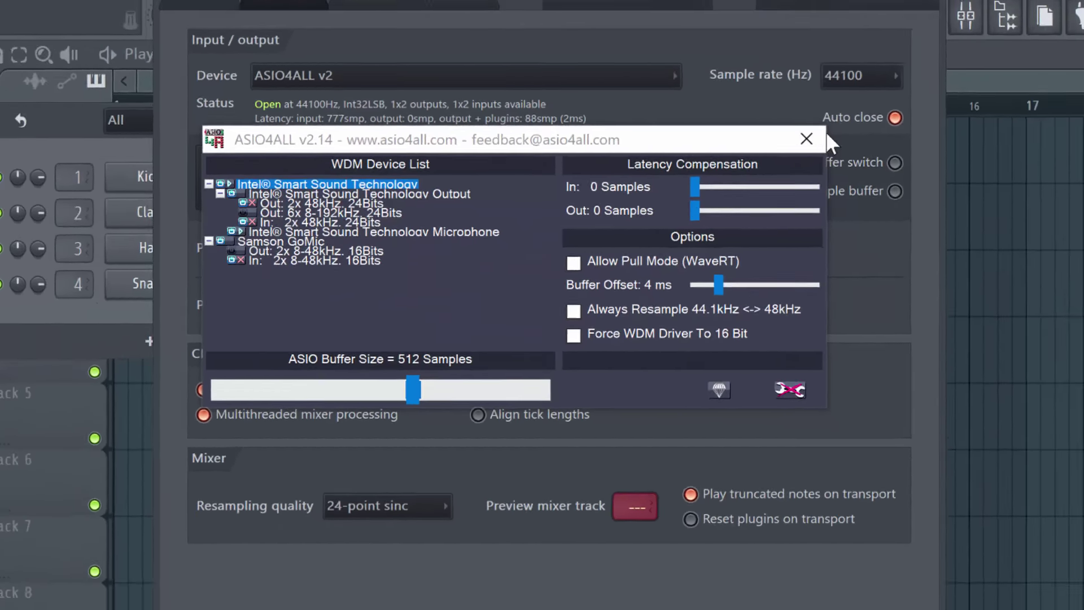
# Step: Close the ASIO4ALL panel and turn off Auto close for the audio device
pyautogui.click(806, 139)
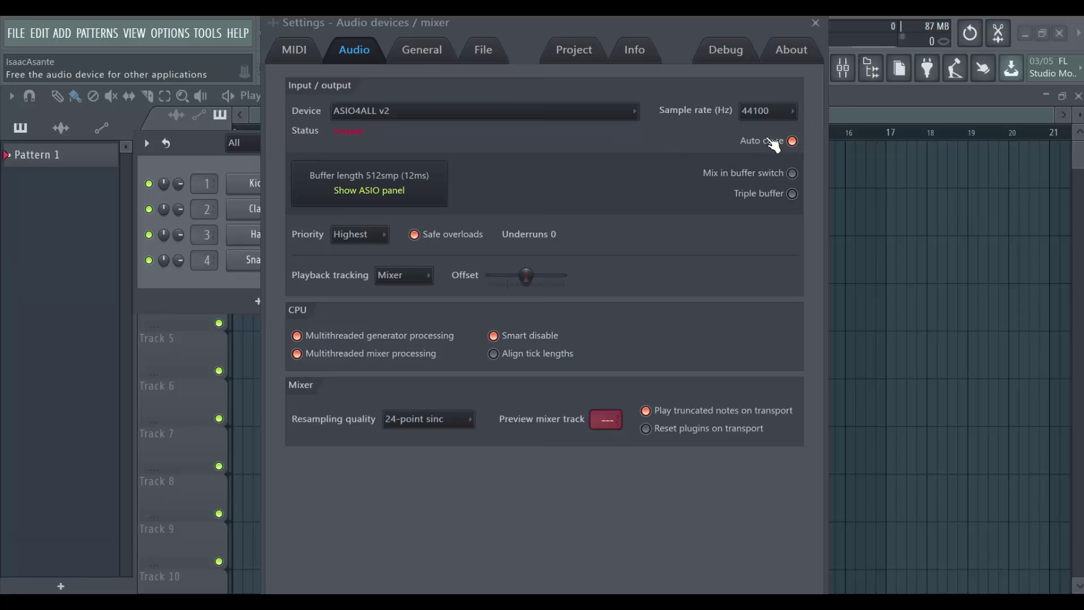
pyautogui.click(792, 142)
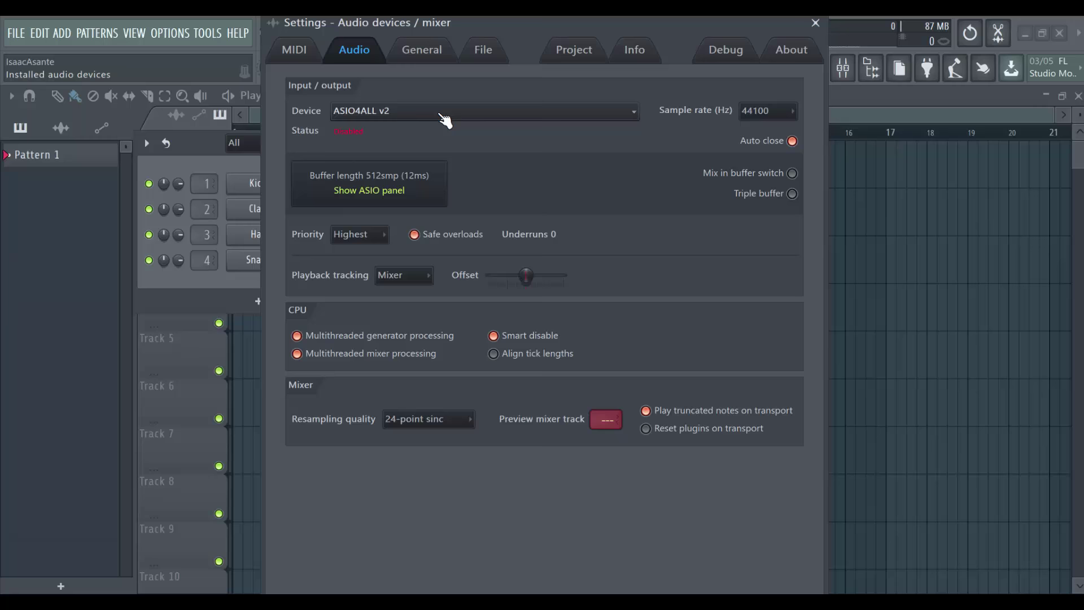
# Step: Switch the device to Primary Sound Driver, back to ASIO4ALL v2, then close the settings
pyautogui.click(438, 113)
pyautogui.click(419, 139)
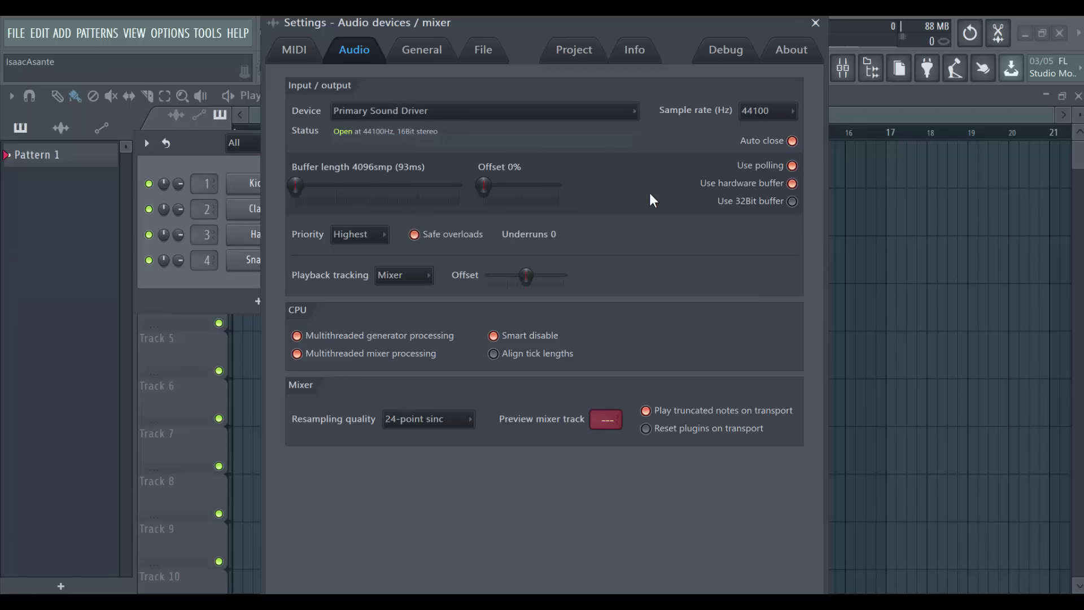
pyautogui.click(388, 113)
pyautogui.click(374, 196)
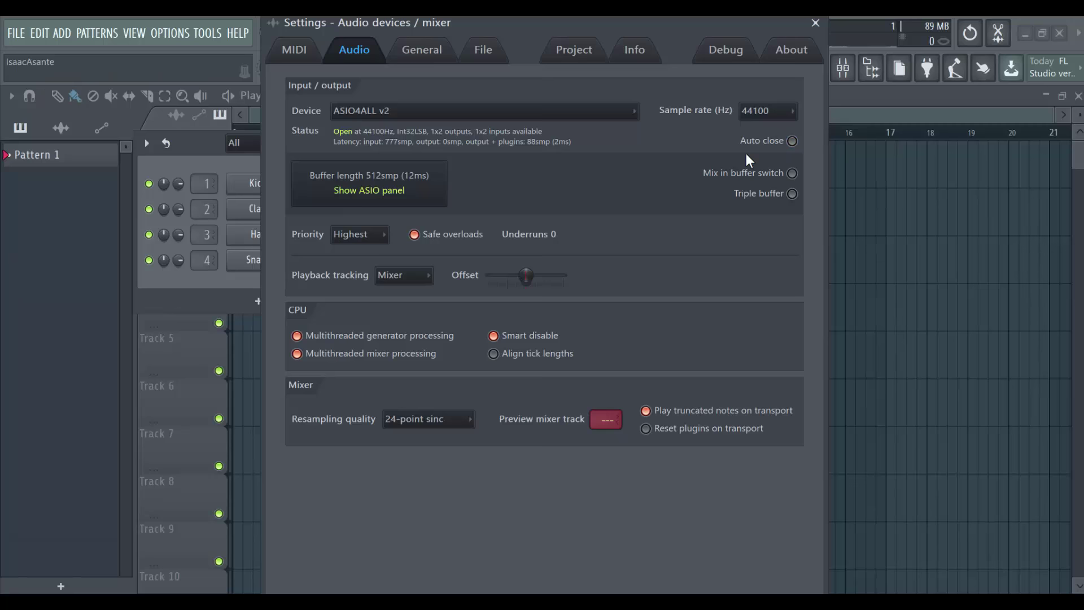
pyautogui.click(815, 24)
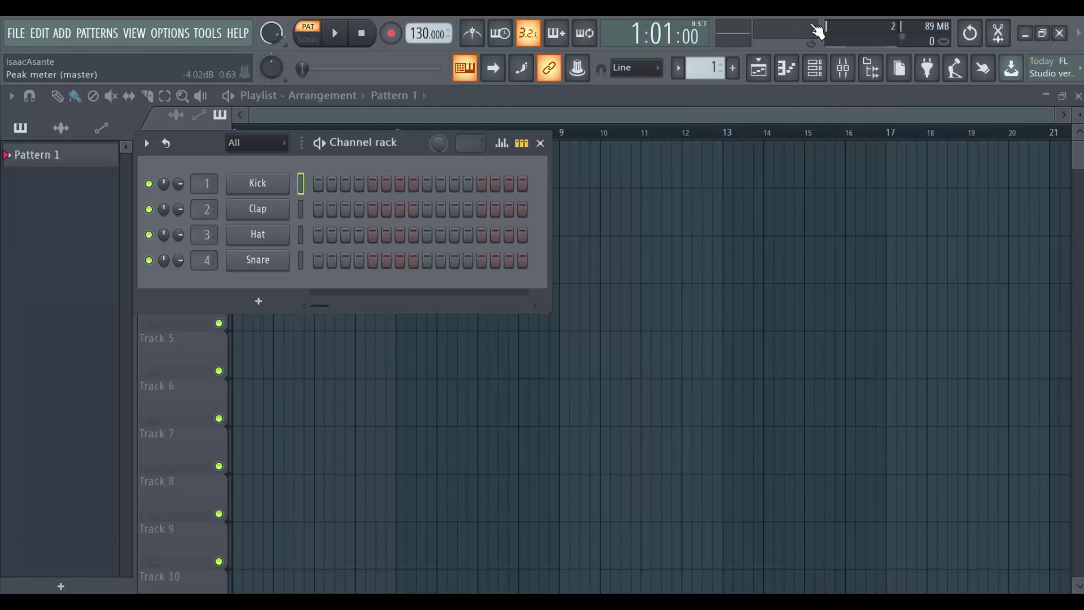
# Step: Open the mixer and click through several inserts, ending on Insert 5
pyautogui.click(843, 67)
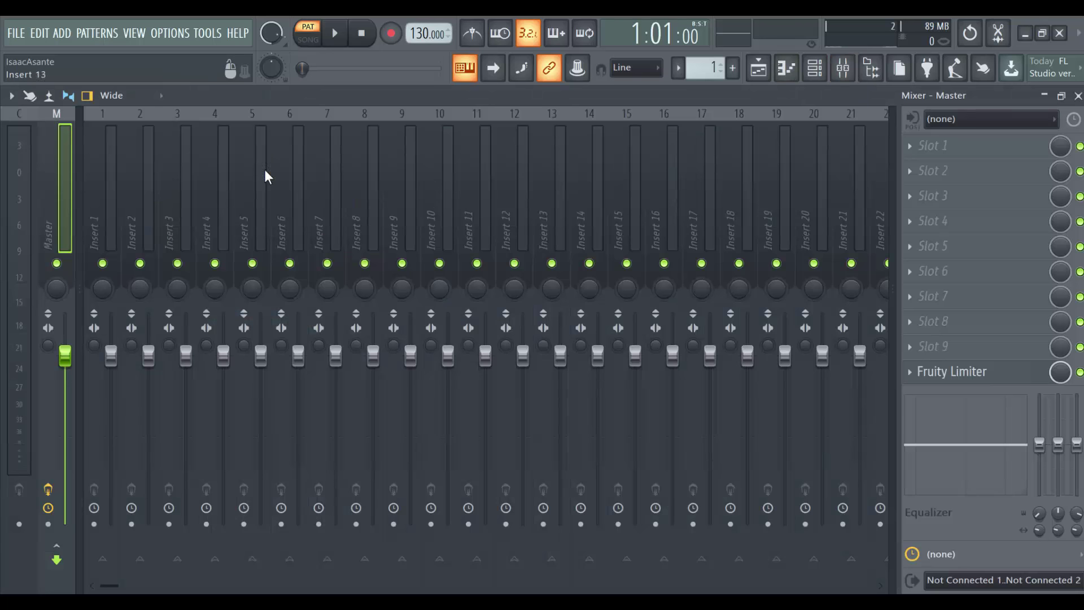
pyautogui.click(161, 211)
pyautogui.click(267, 219)
pyautogui.click(334, 222)
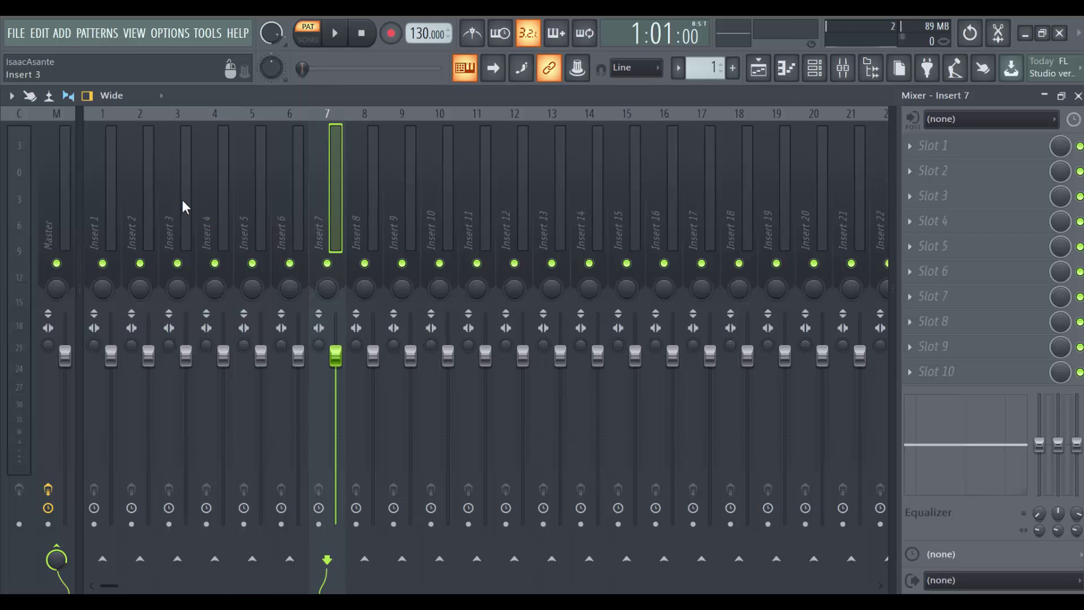
pyautogui.click(235, 205)
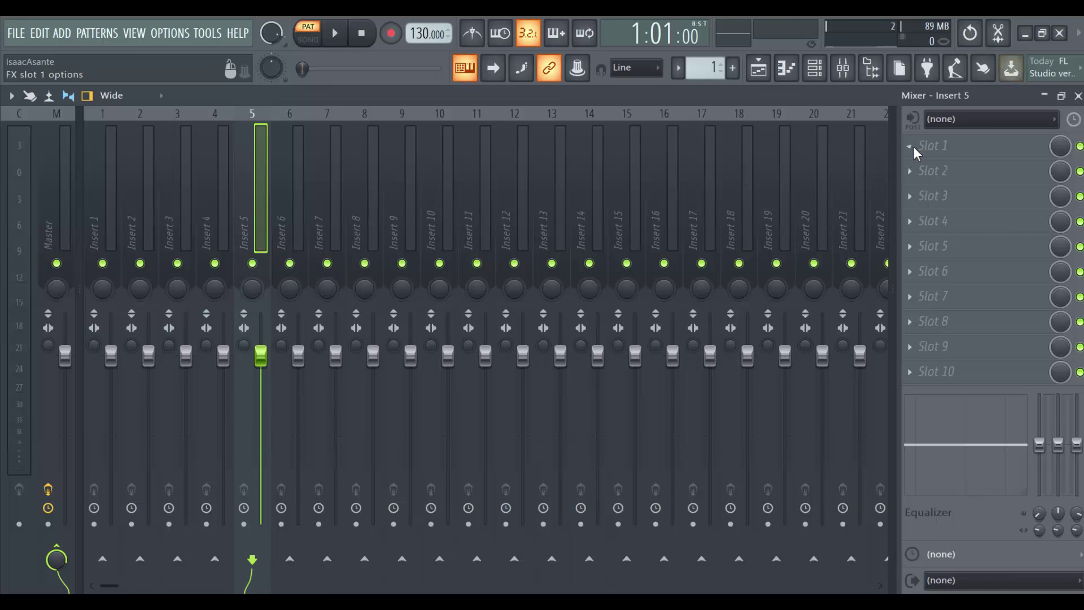
pyautogui.click(224, 193)
pyautogui.click(154, 197)
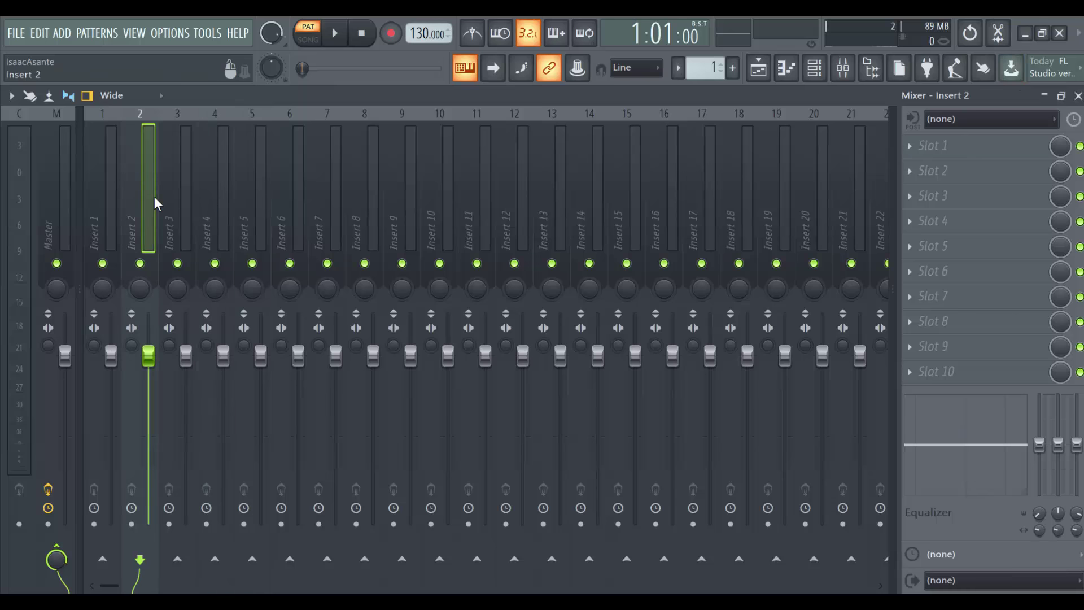
pyautogui.click(246, 193)
# Step: Browse Insert 5's audio input choices, leaving its input at (none)
pyautogui.click(934, 117)
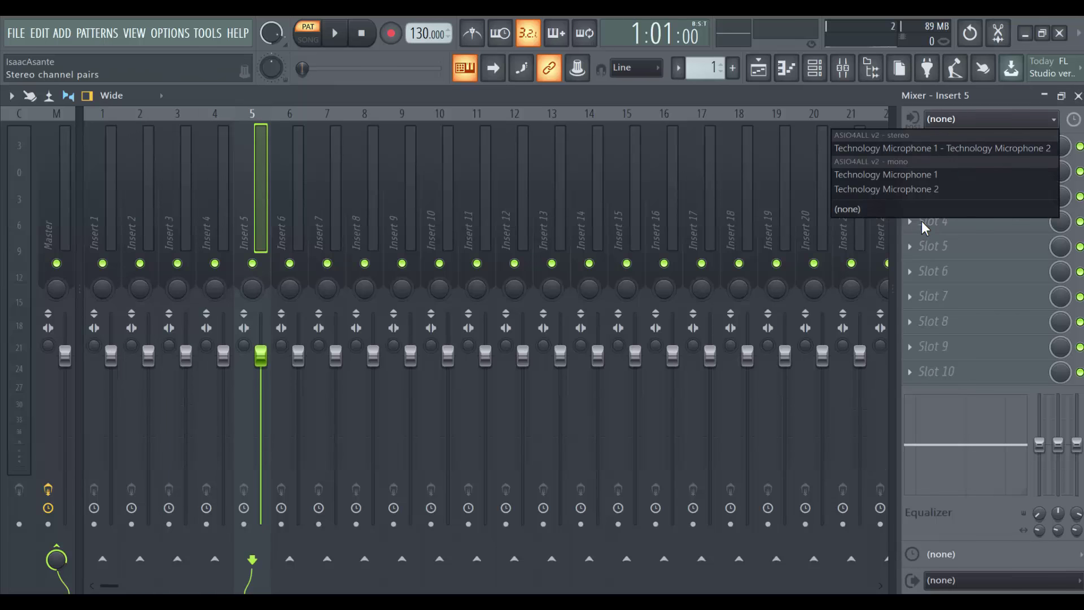
pyautogui.click(951, 120)
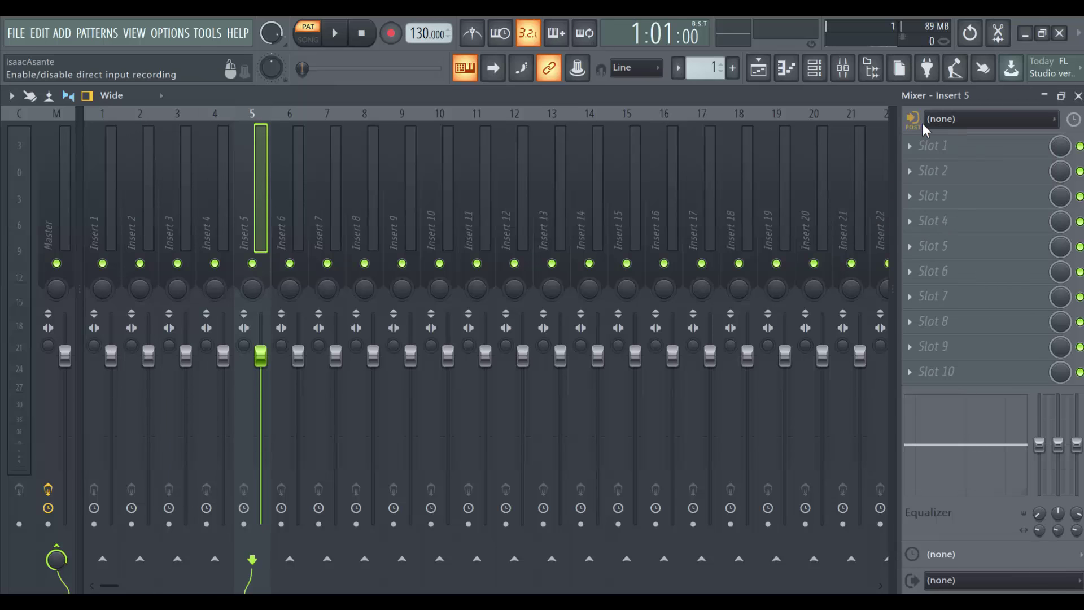
pyautogui.click(953, 120)
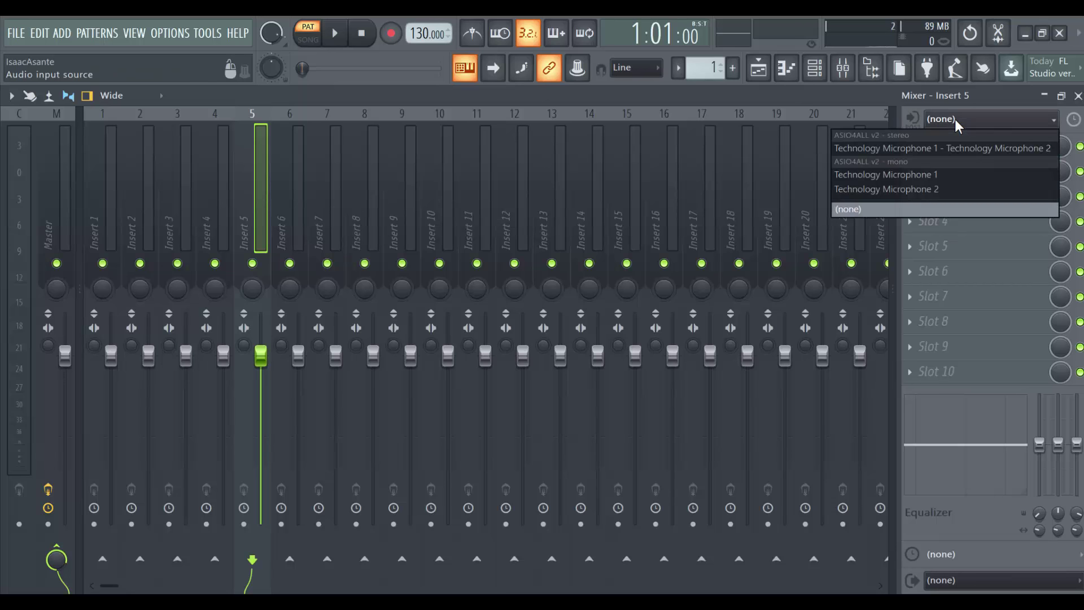
pyautogui.click(993, 117)
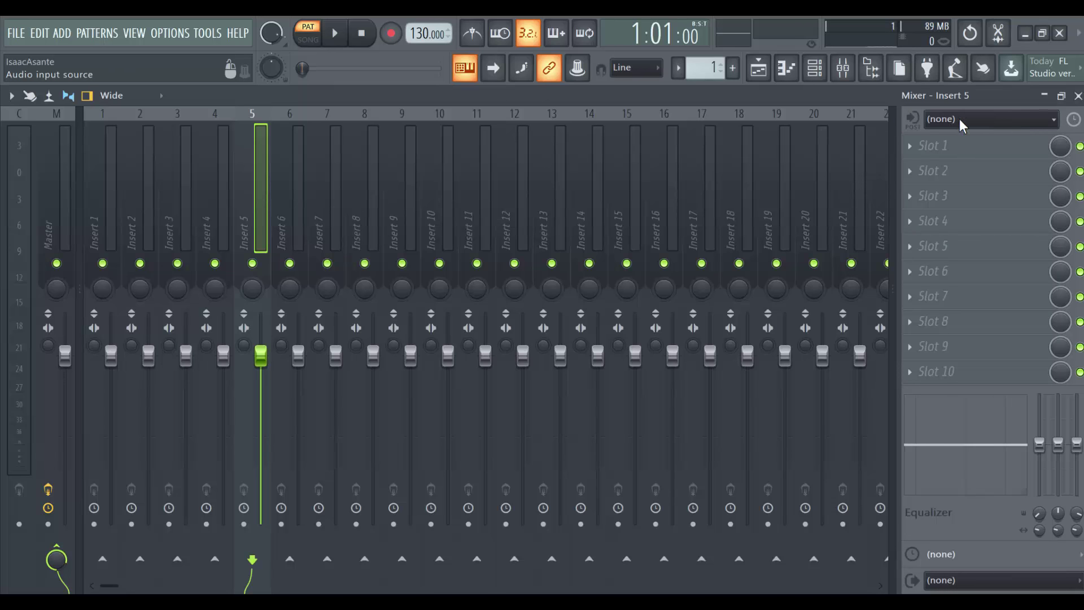
pyautogui.click(914, 119)
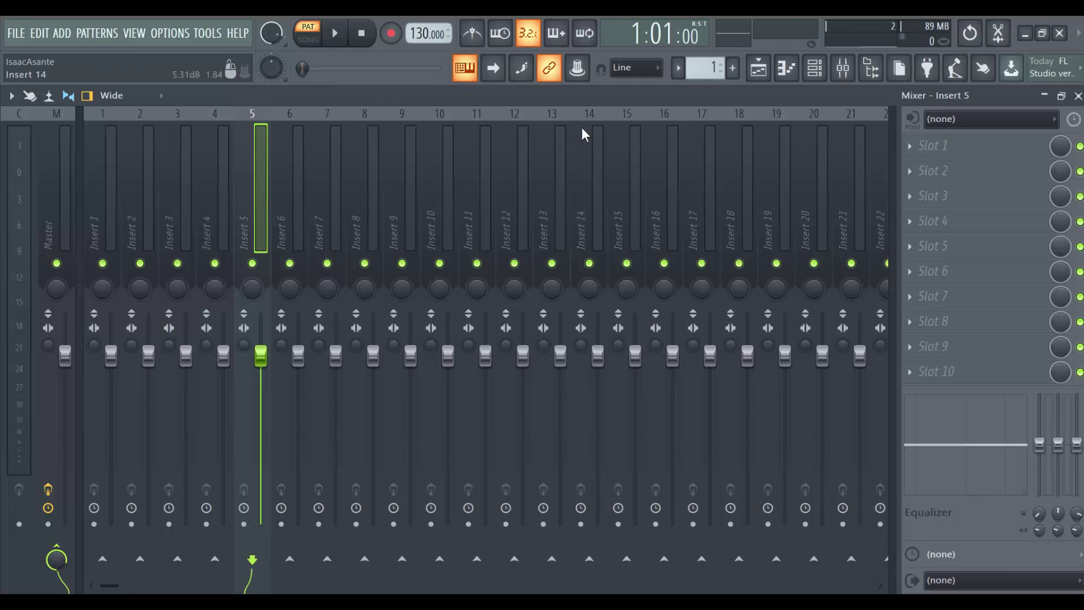
pyautogui.click(959, 120)
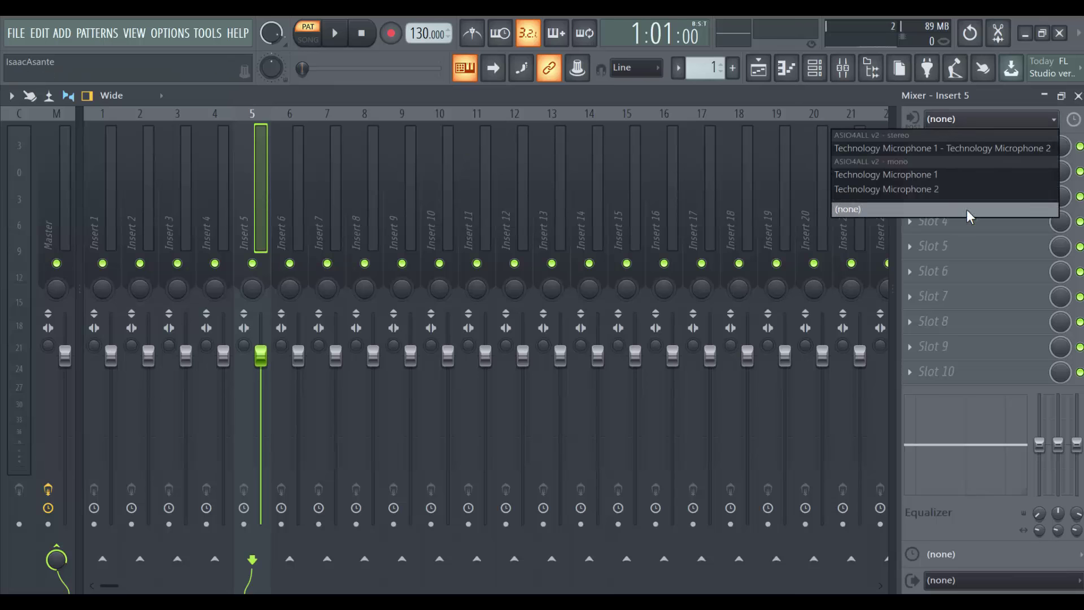
pyautogui.click(983, 123)
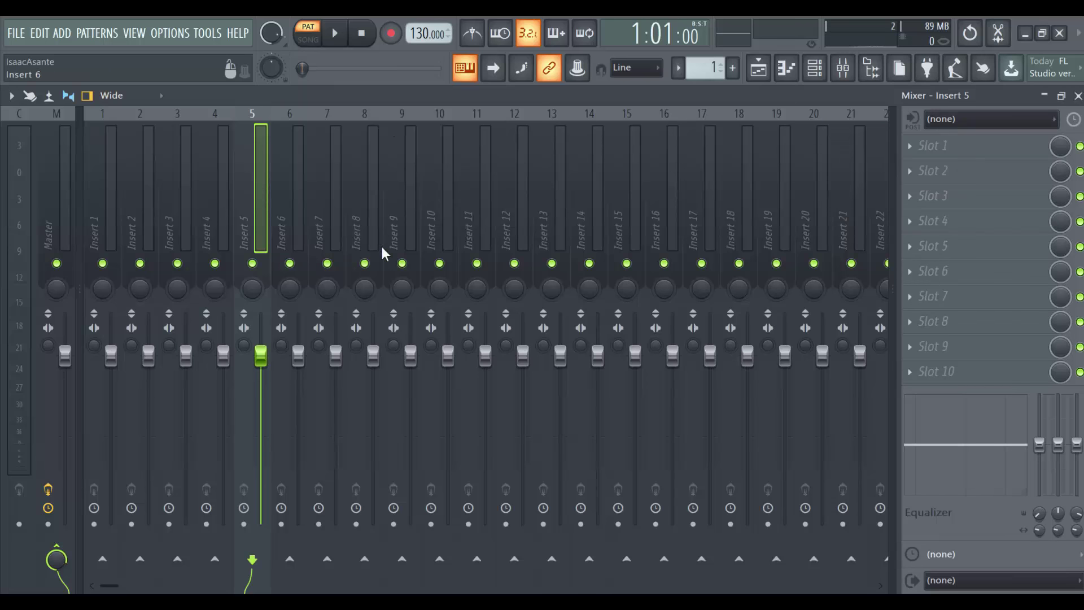
# Step: Check the audio output targets of Insert 5 and Insert 4 without changing them
pyautogui.click(992, 582)
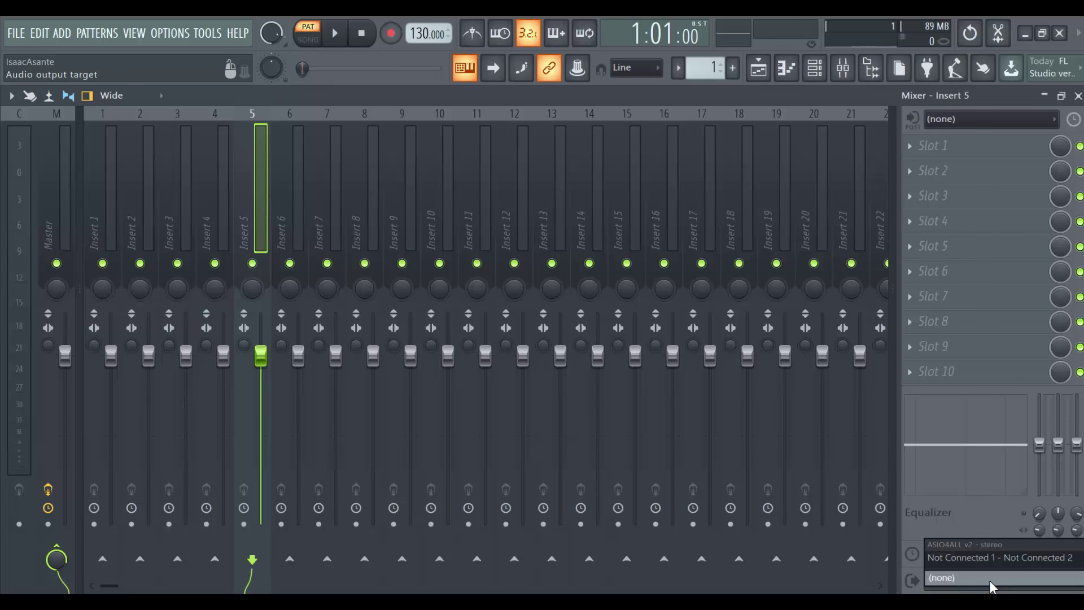
pyautogui.click(988, 522)
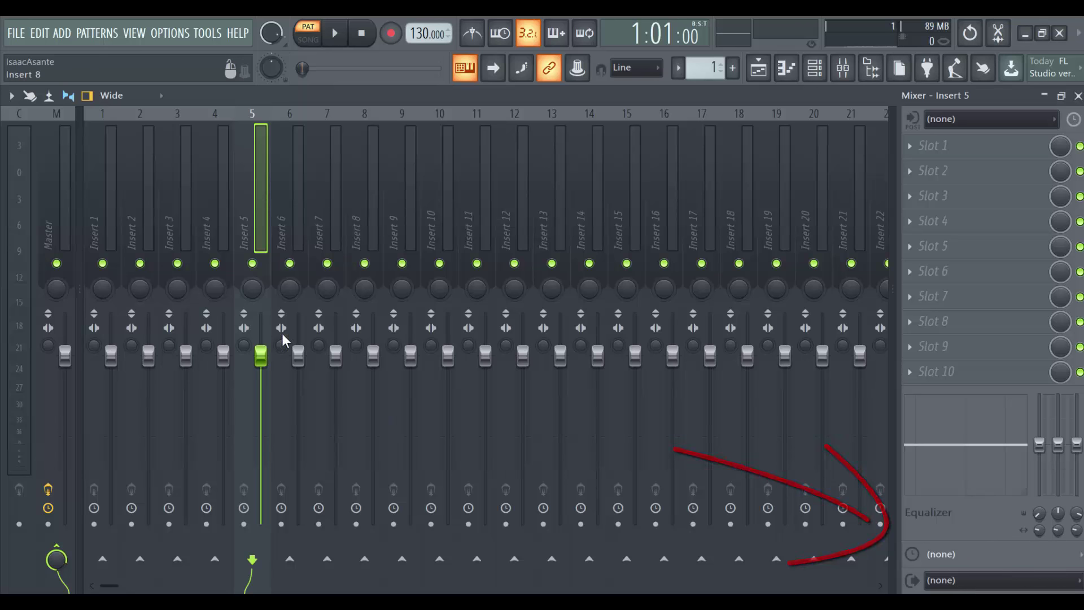
pyautogui.click(208, 202)
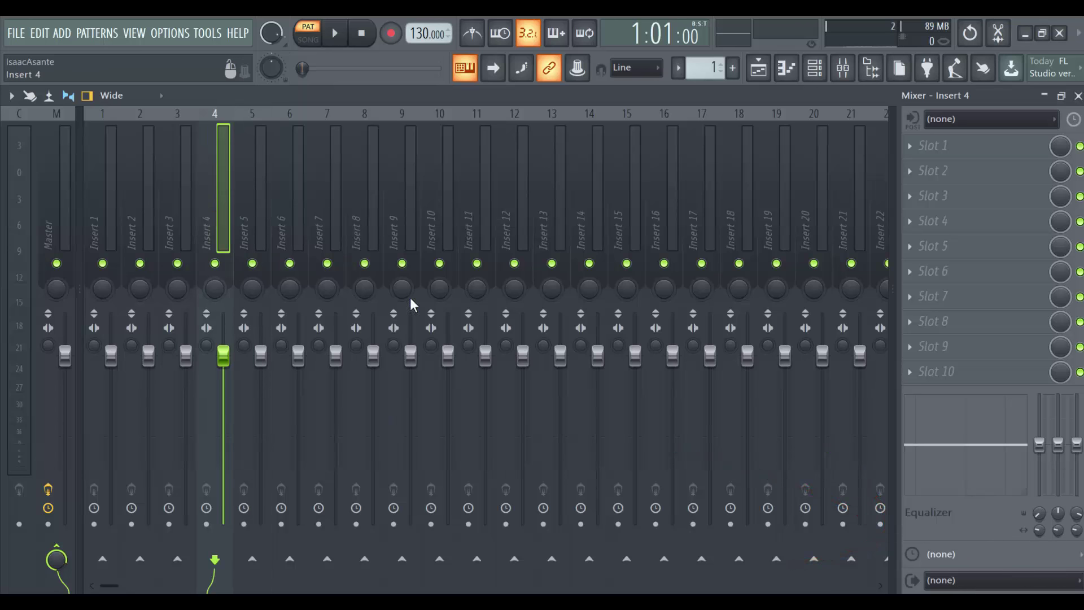
pyautogui.click(960, 580)
pyautogui.click(234, 213)
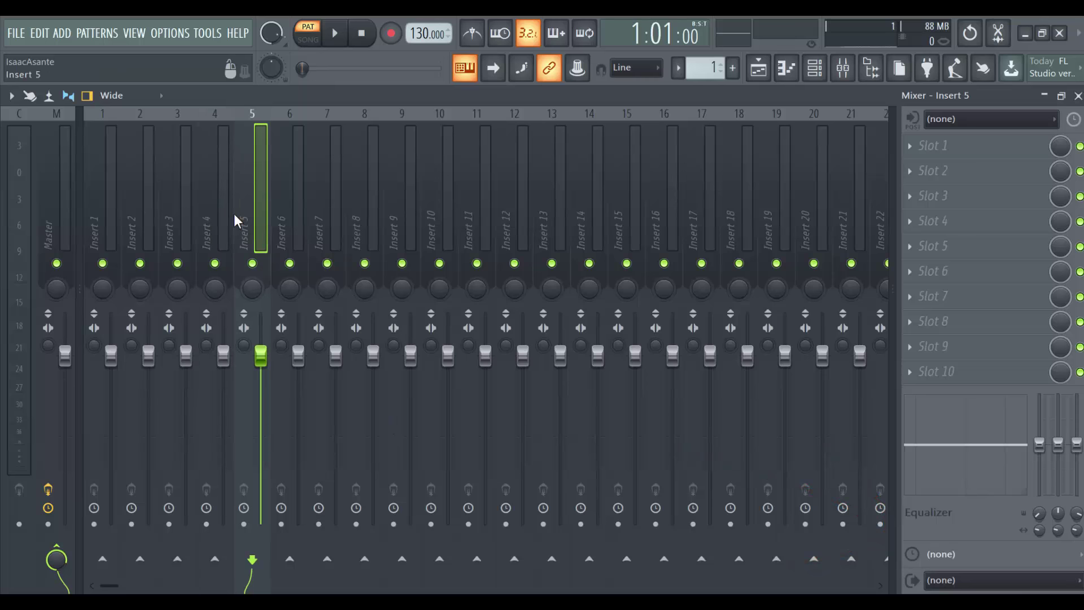
# Step: Inspect routing of Inserts 1, 2, 4, 7 and 10, then select the Master track with its Fruity Limiter
pyautogui.click(148, 195)
pyautogui.click(199, 202)
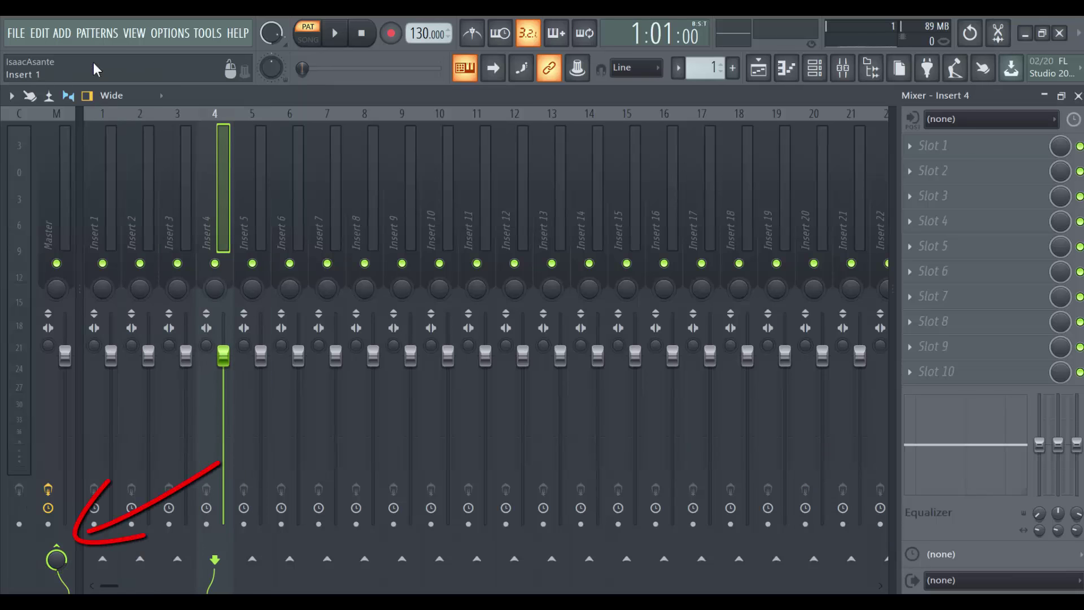
pyautogui.click(155, 179)
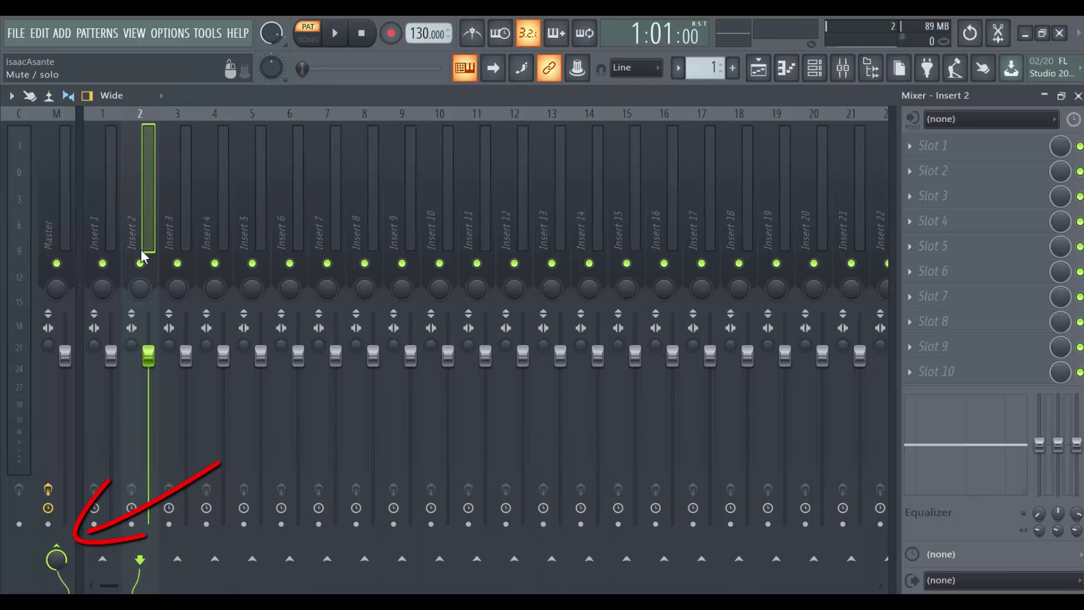
pyautogui.click(93, 188)
pyautogui.click(205, 190)
pyautogui.click(424, 198)
pyautogui.click(336, 339)
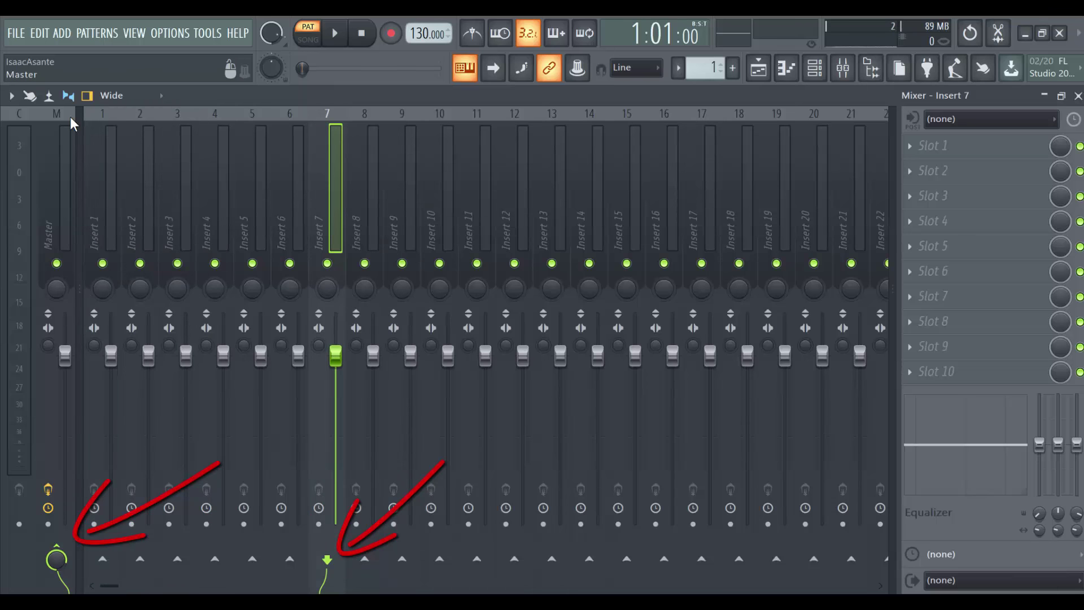
pyautogui.click(54, 185)
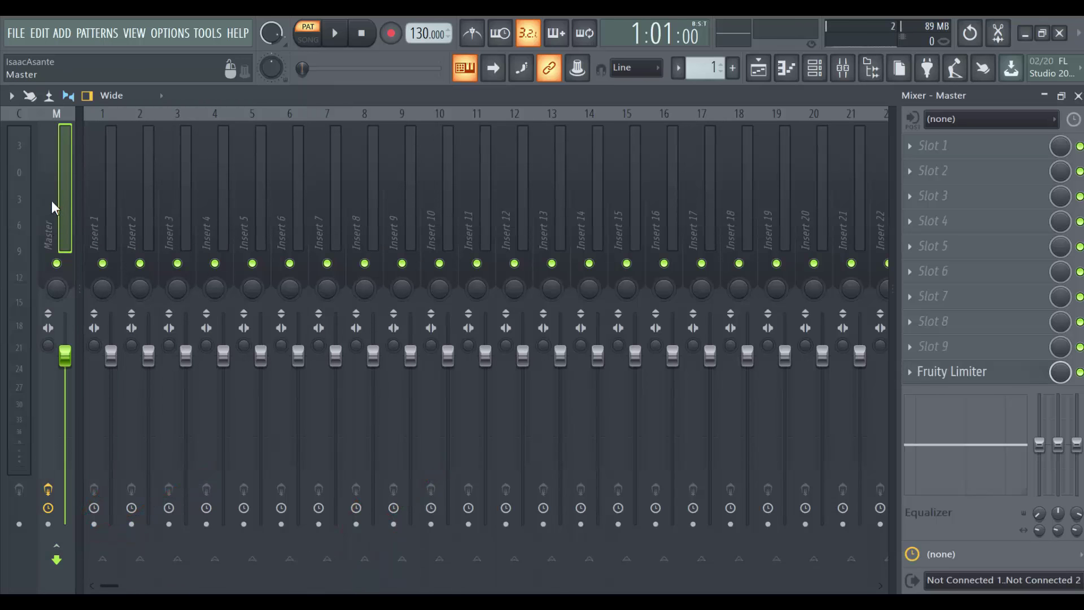
pyautogui.click(969, 585)
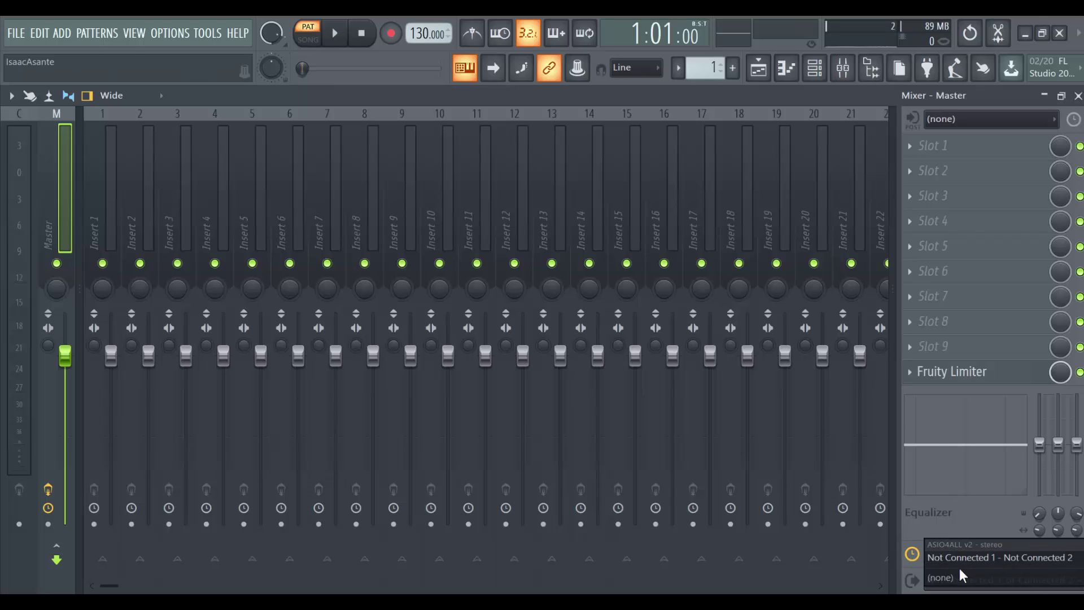
pyautogui.click(994, 558)
pyautogui.click(962, 580)
pyautogui.click(951, 522)
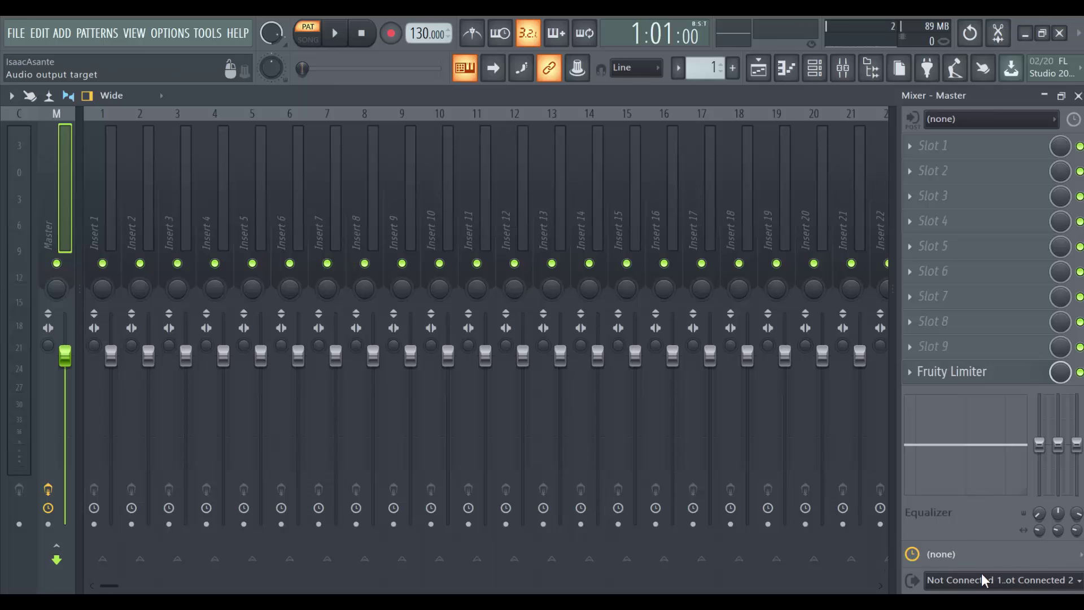
pyautogui.click(209, 38)
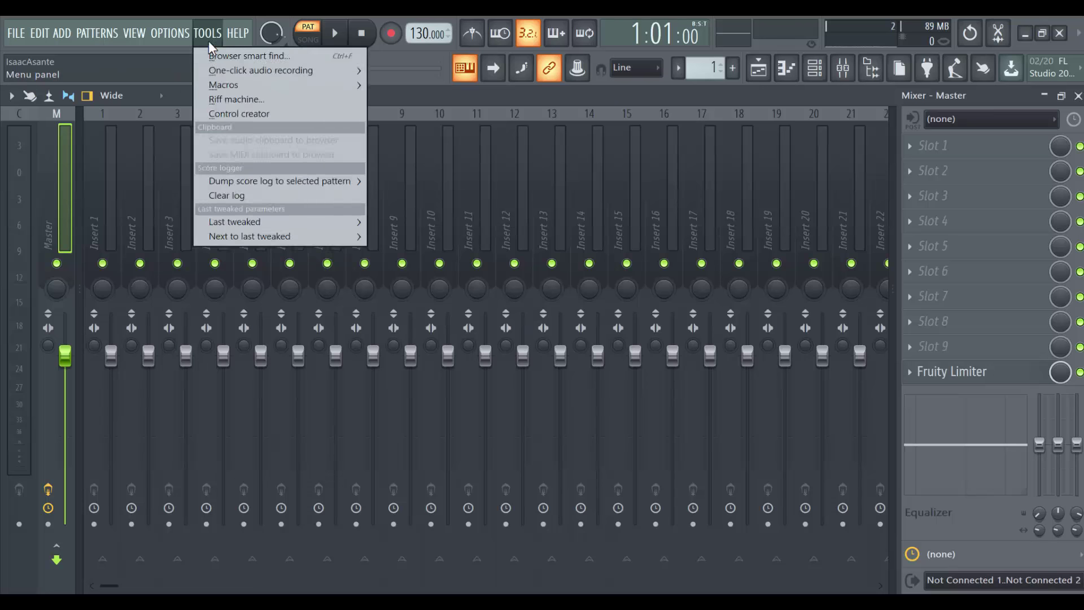
pyautogui.moveTo(169, 33)
pyautogui.click(180, 84)
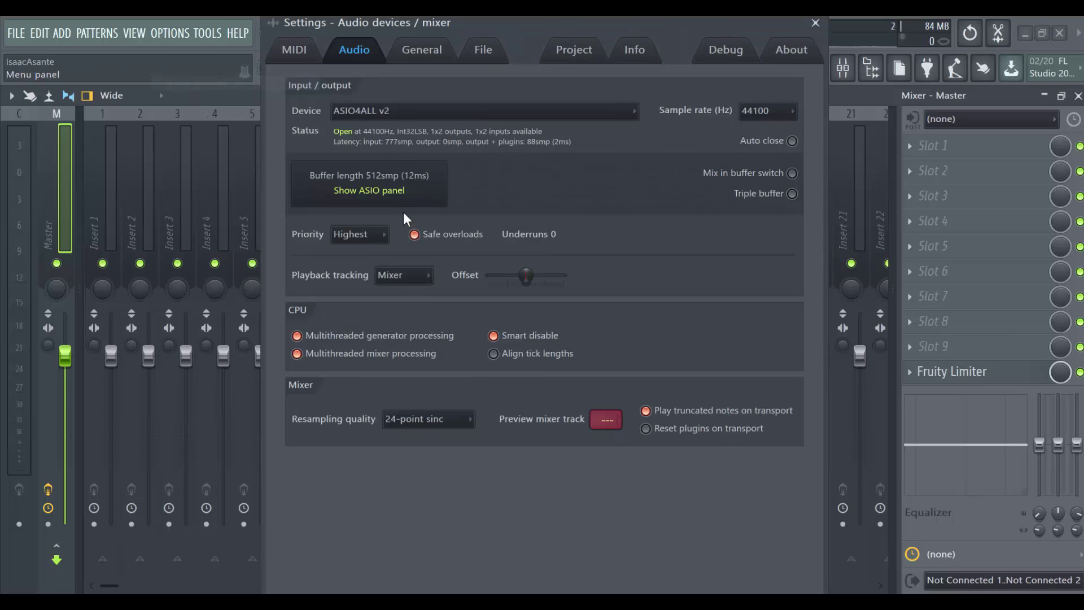
pyautogui.click(388, 188)
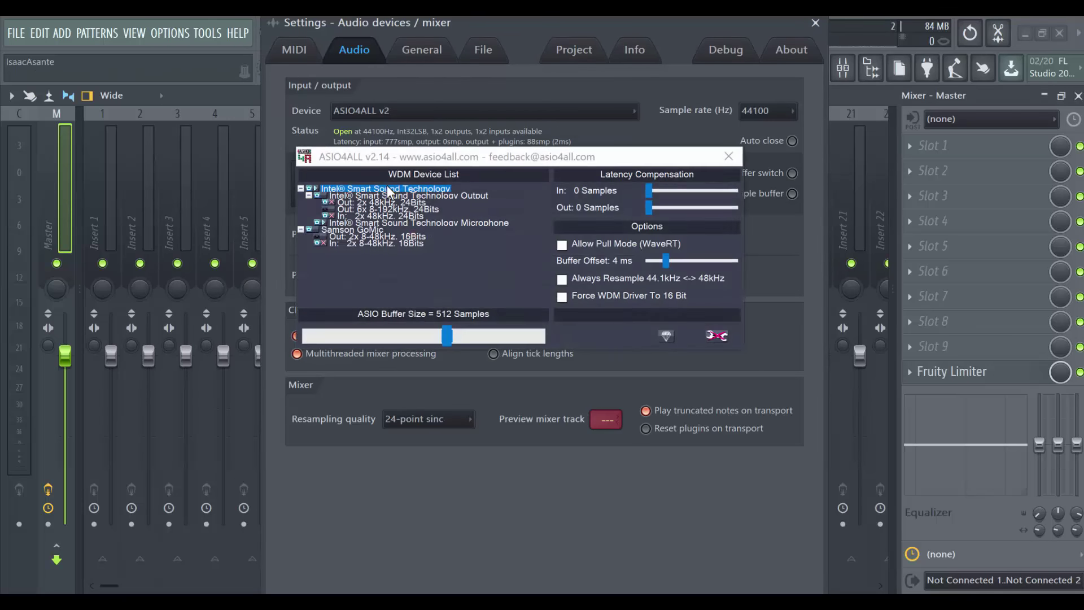
pyautogui.click(327, 202)
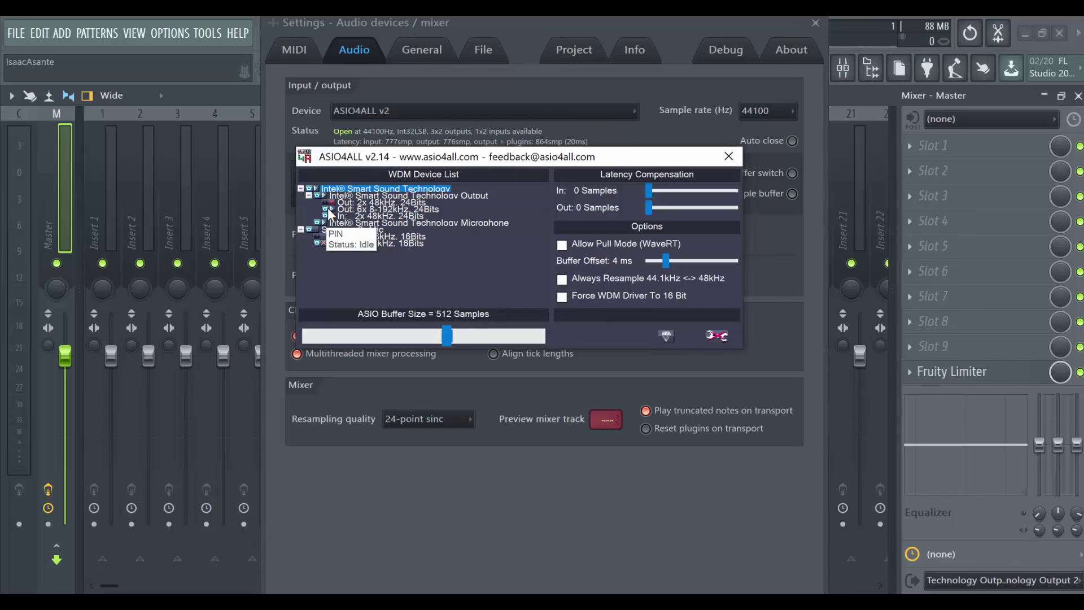
pyautogui.click(1012, 577)
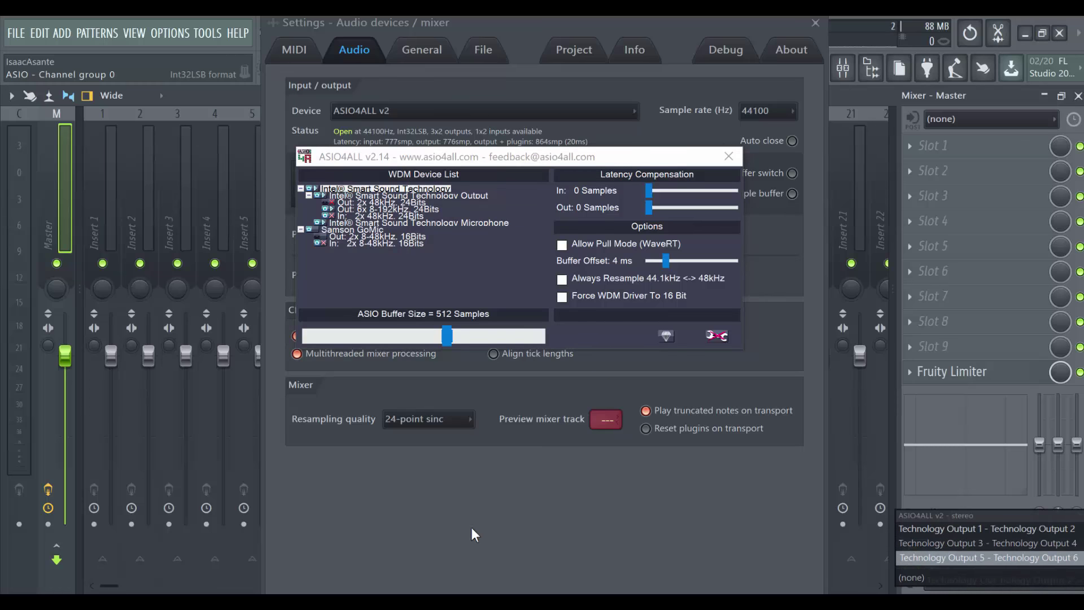
pyautogui.click(314, 188)
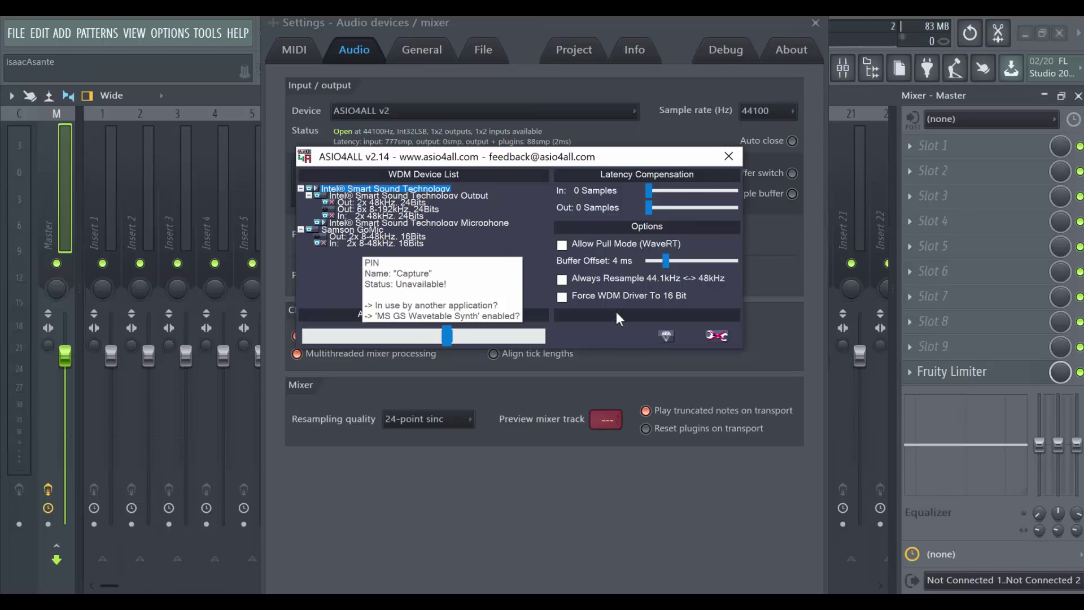
pyautogui.click(995, 580)
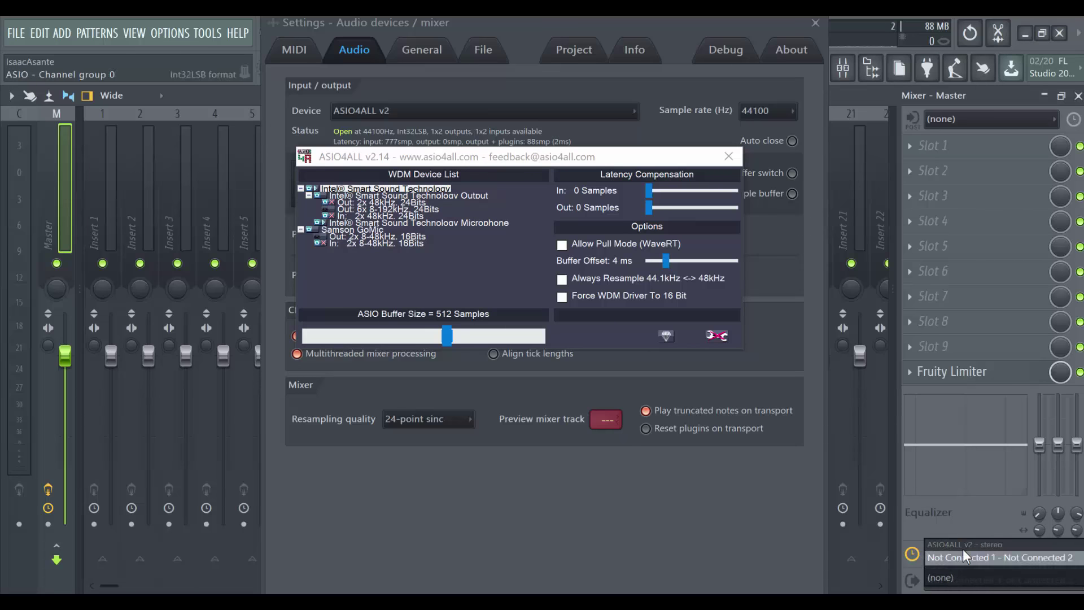
pyautogui.click(729, 157)
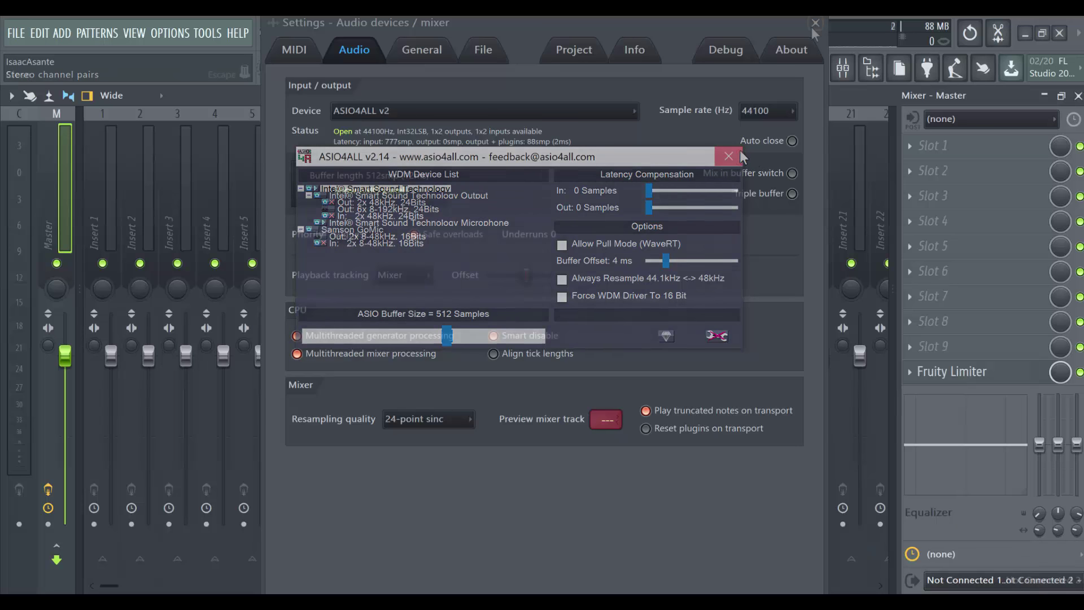
pyautogui.press('Escape')
pyautogui.click(259, 177)
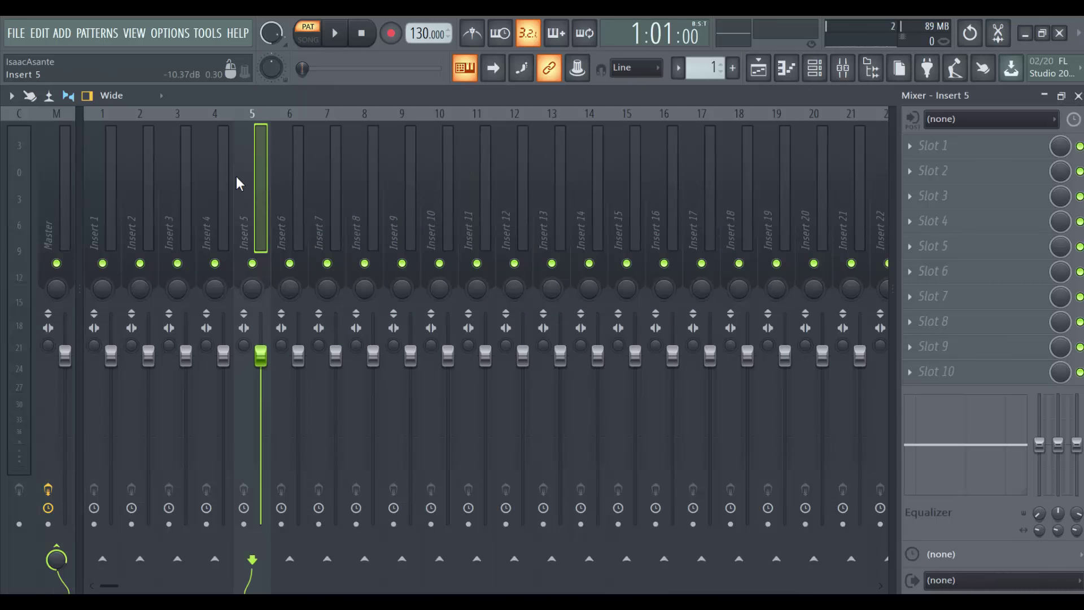
pyautogui.click(183, 179)
pyautogui.click(115, 171)
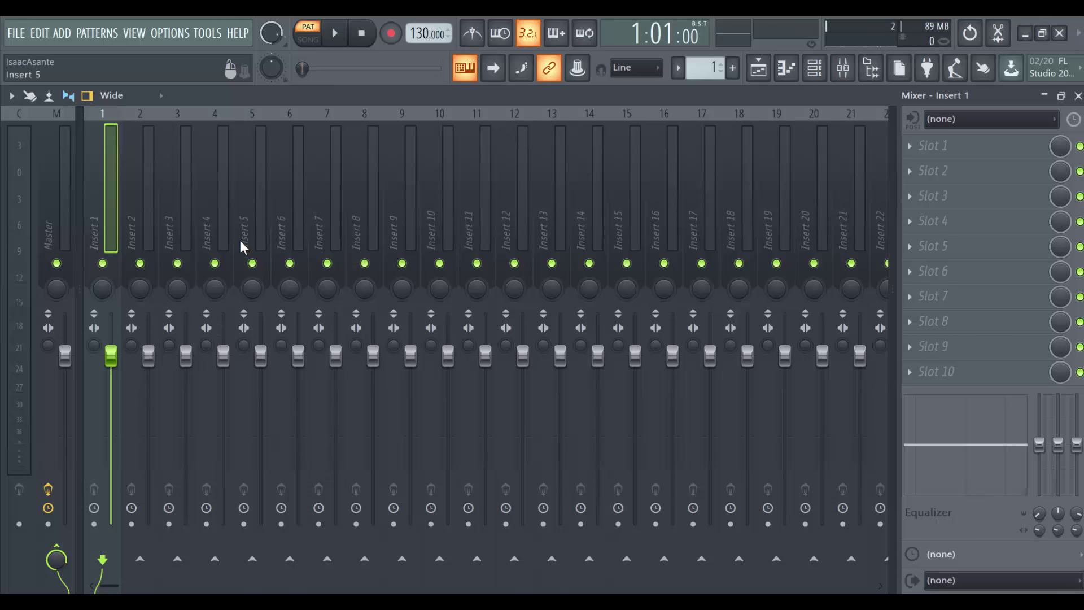
pyautogui.click(146, 216)
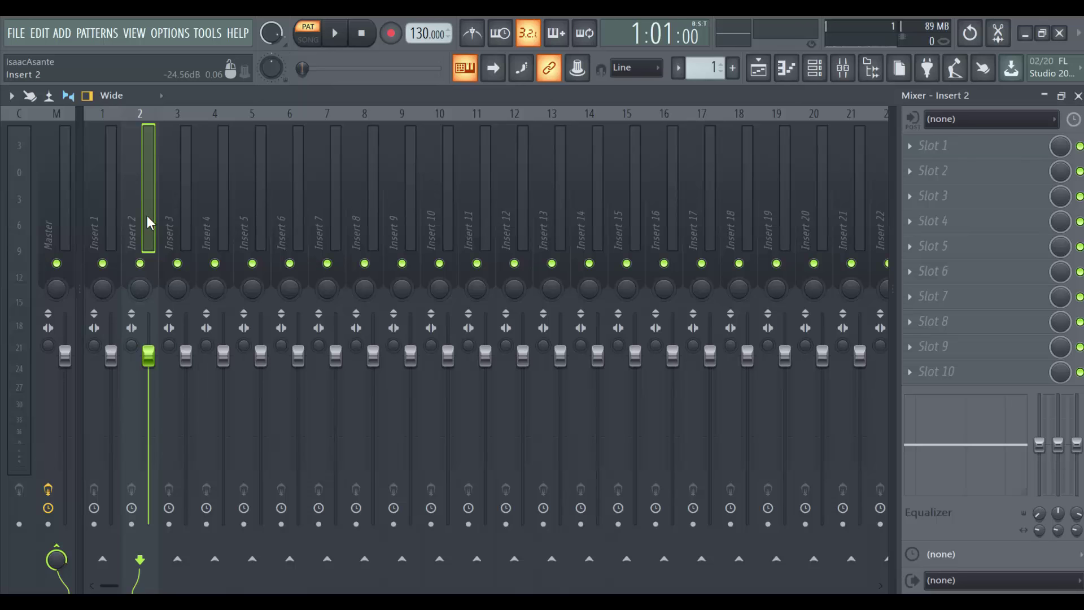
pyautogui.click(169, 230)
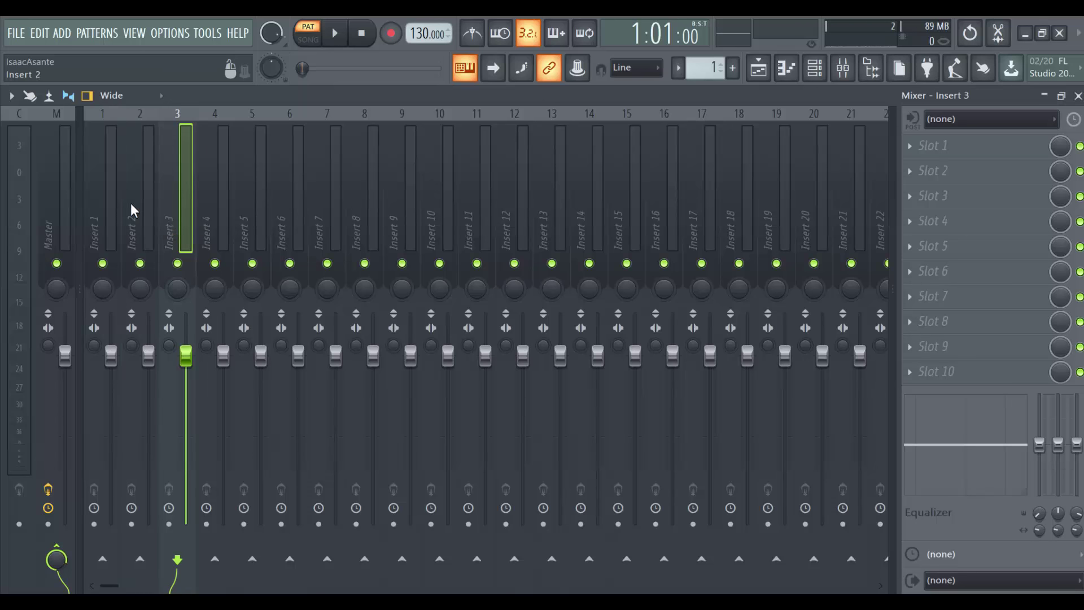
pyautogui.click(86, 195)
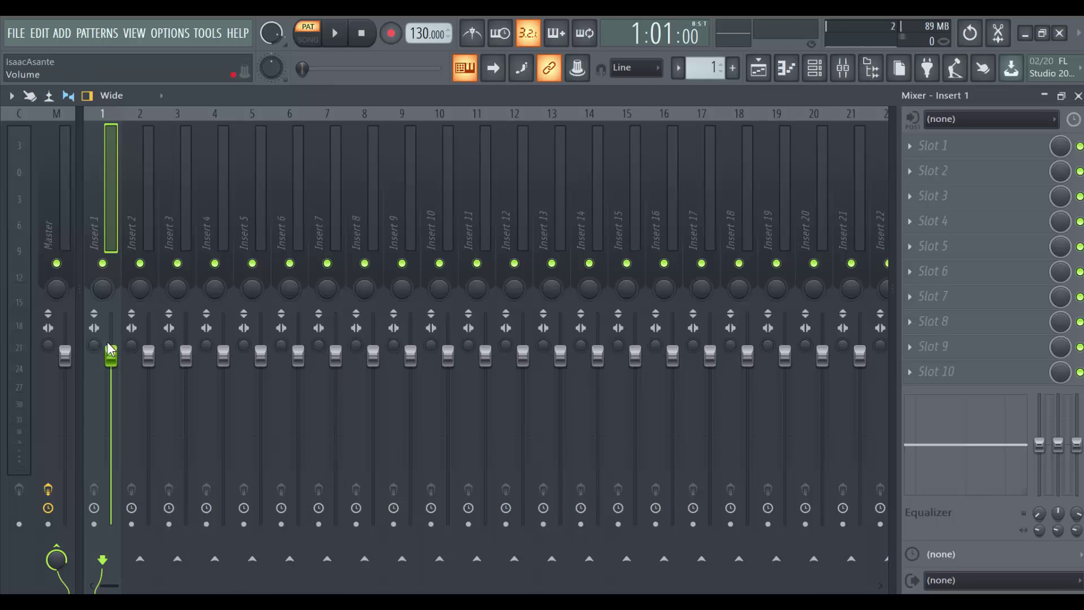
pyautogui.click(143, 175)
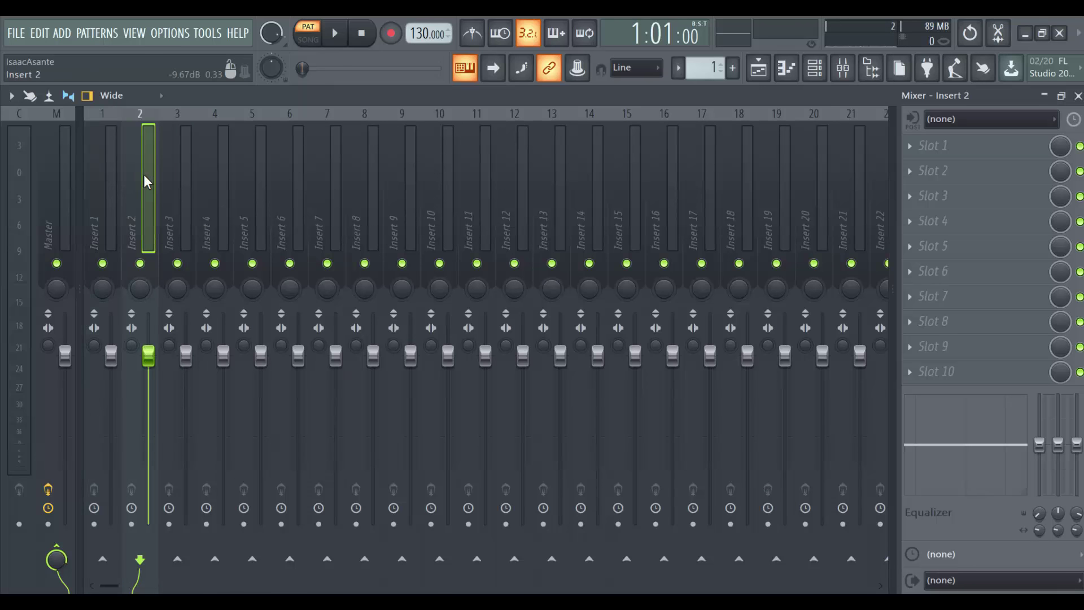